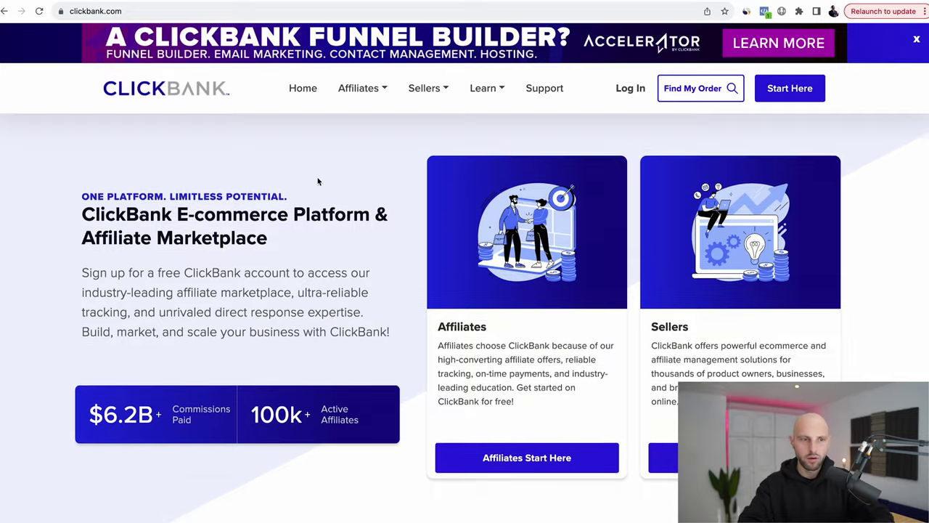
Step: Open the ClickBank sign-up questionnaire to view its account purpose options, and close it
scroll(318, 181, "up", 1)
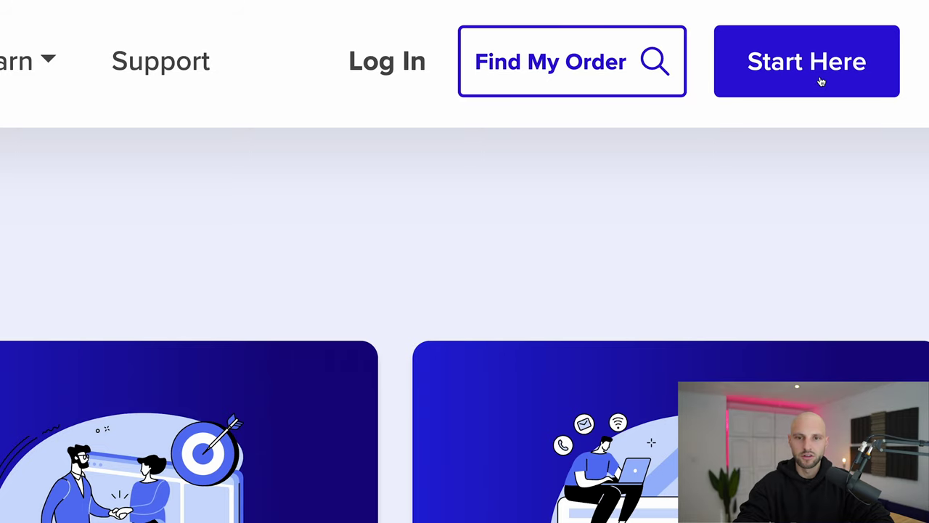
left_click(822, 83)
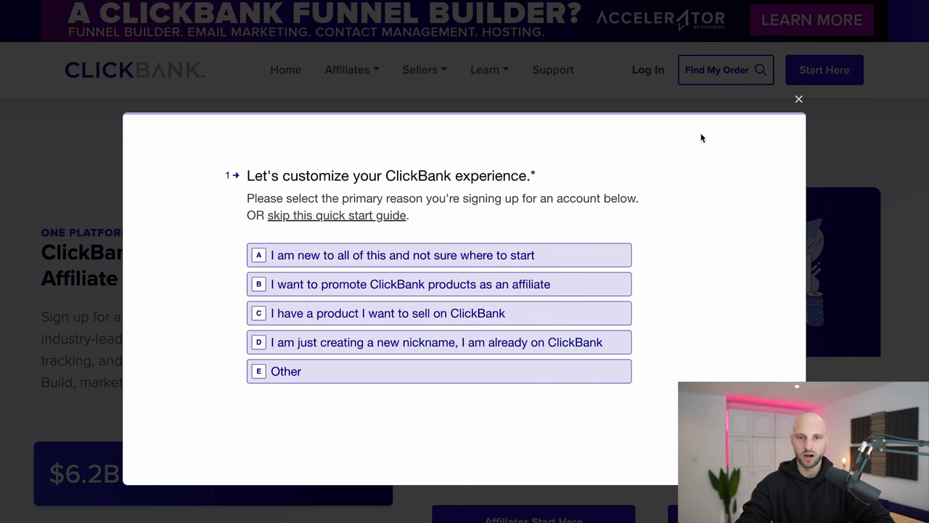
left_click(800, 101)
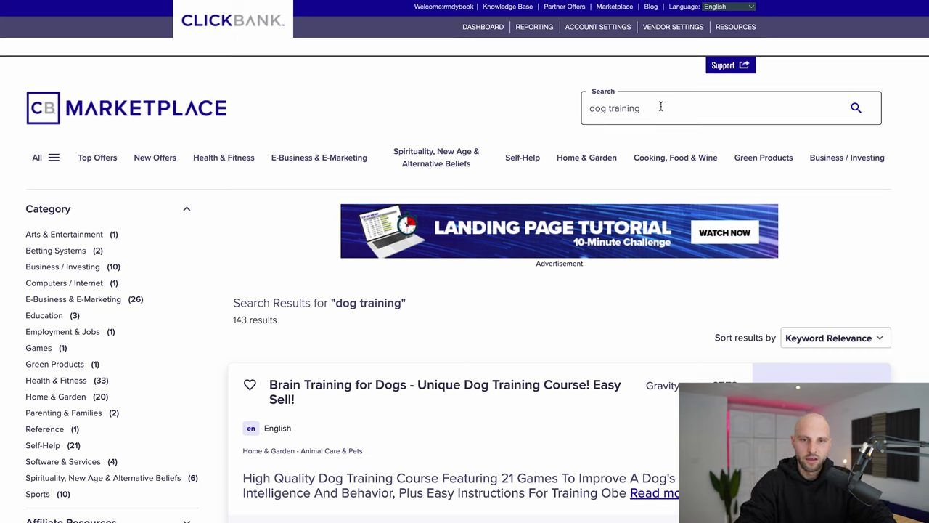
Step: Examine the gravity score and average earnings per conversion of the Brain Training for Dogs offer in the dog training results
scroll(635, 143, "down", 1)
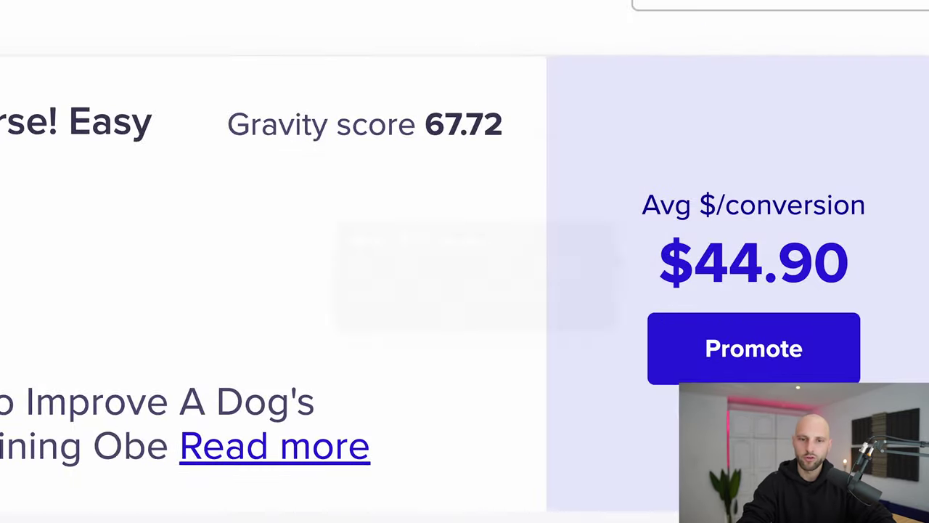
mouse_move(811, 298)
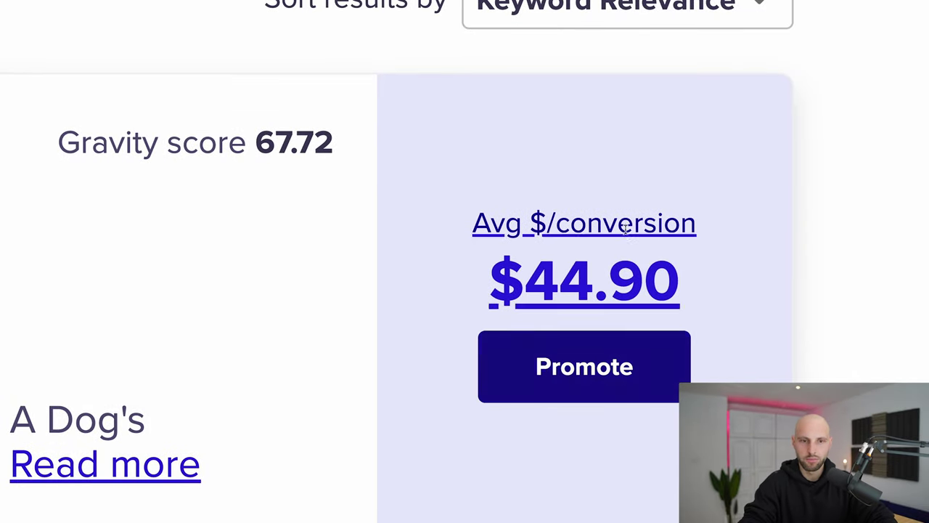
mouse_move(479, 223)
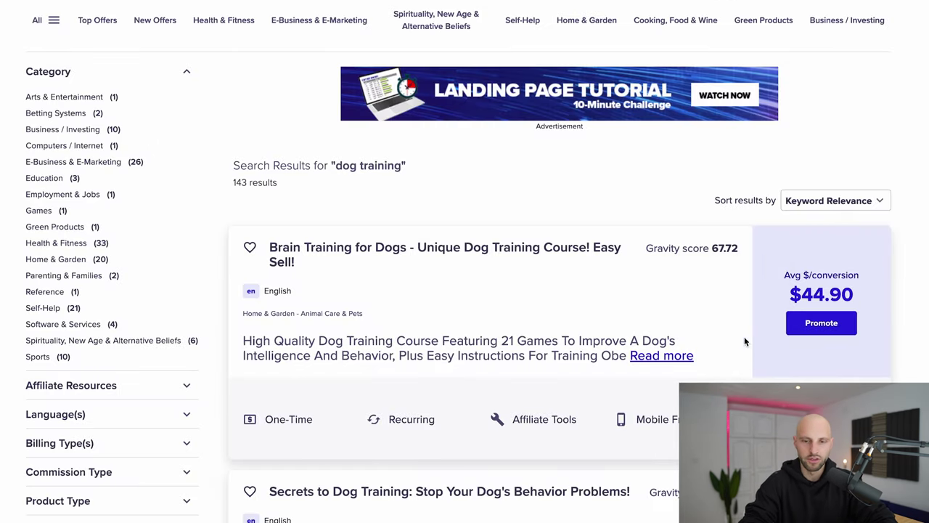
Step: Create an affiliate link of type Hoplink for the Brain Training for Dogs offer, copy the encrypted HopLink and close the dialog
left_click(827, 333)
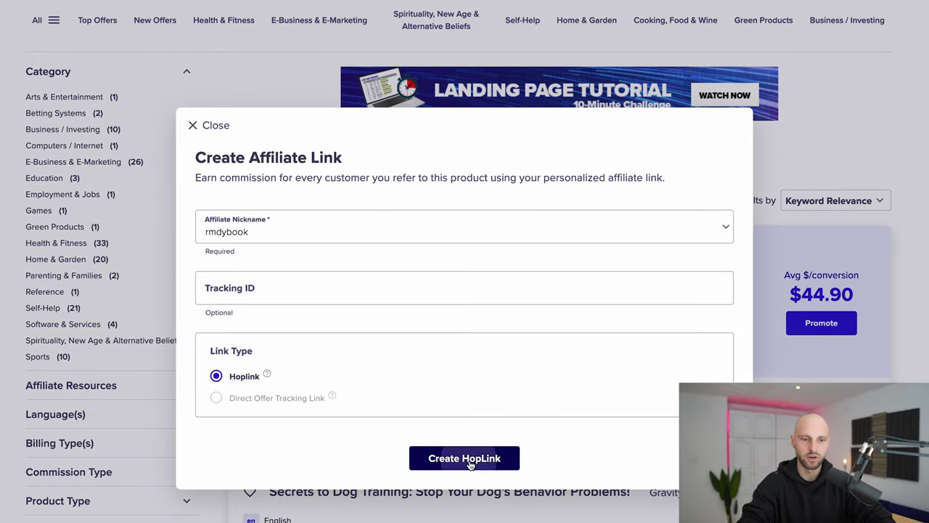
left_click(469, 460)
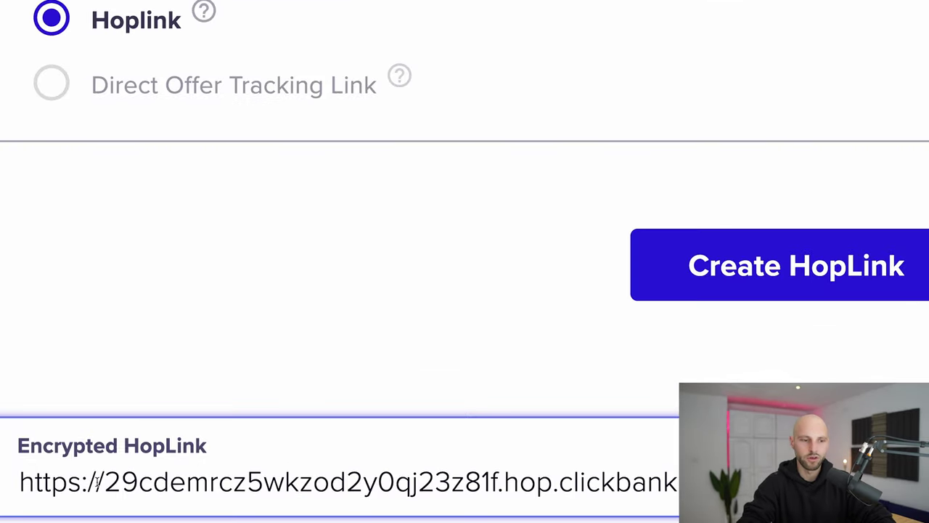
left_click_drag(22, 482, 683, 483)
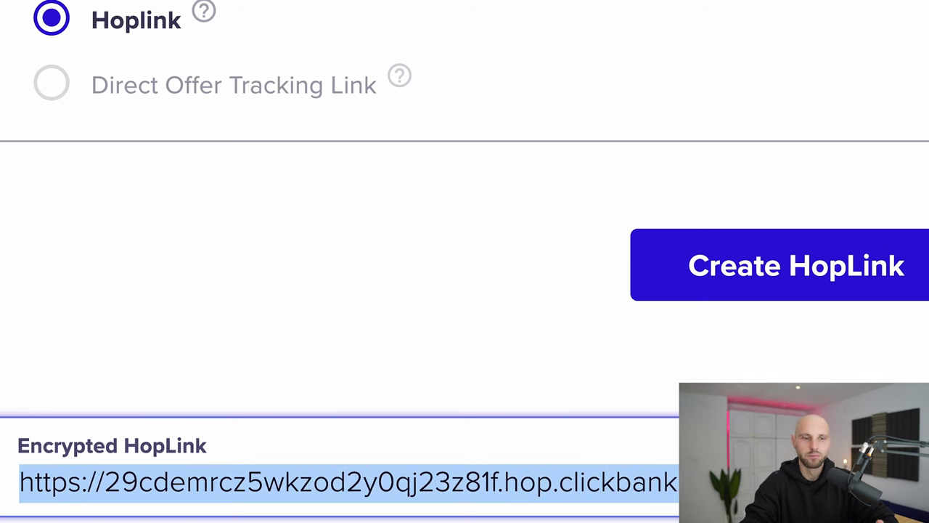
right_click(318, 483)
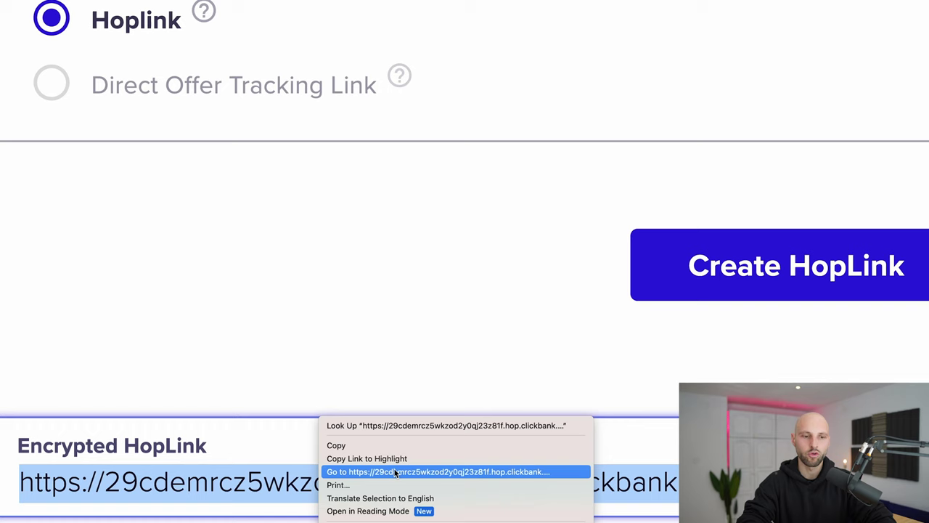
left_click(435, 446)
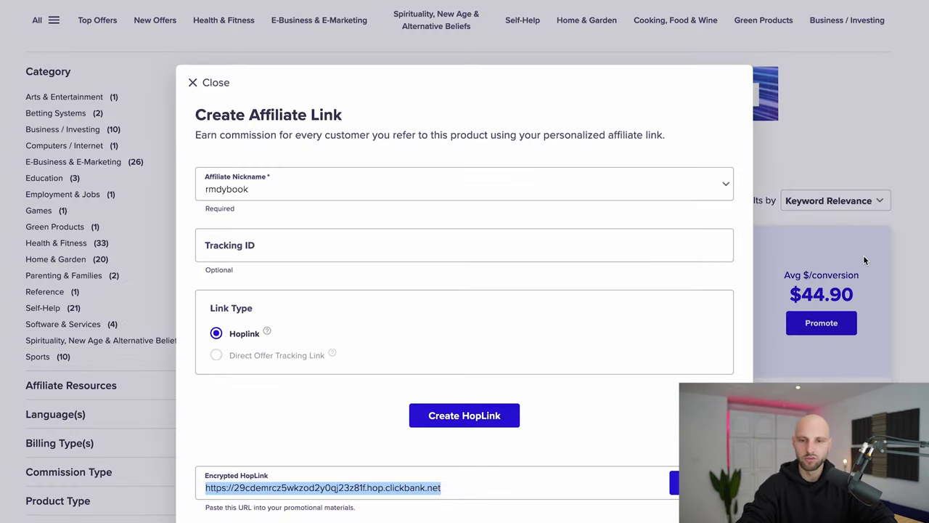
left_click(864, 254)
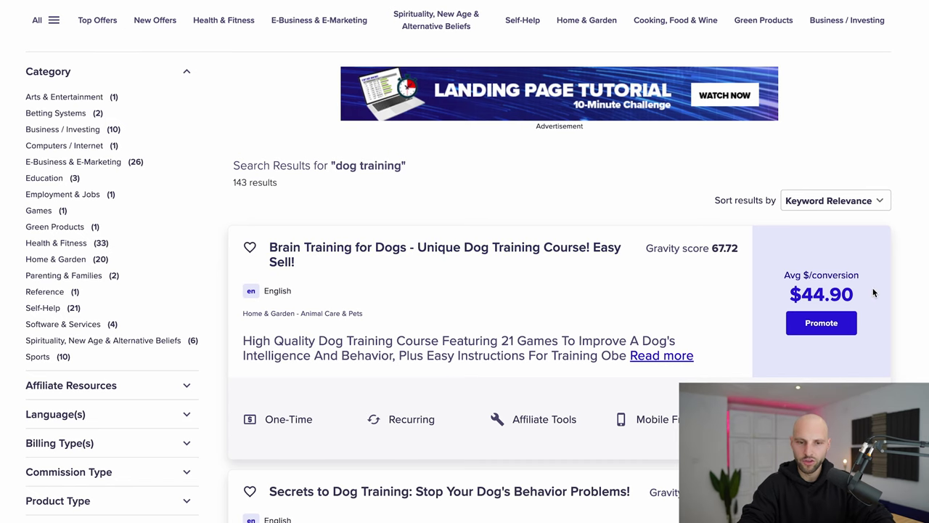
Step: Open the Brain Training for Dogs sales page and examine its headline about "Hidden Intelligence" and eliminating bad behavior
left_click(298, 249)
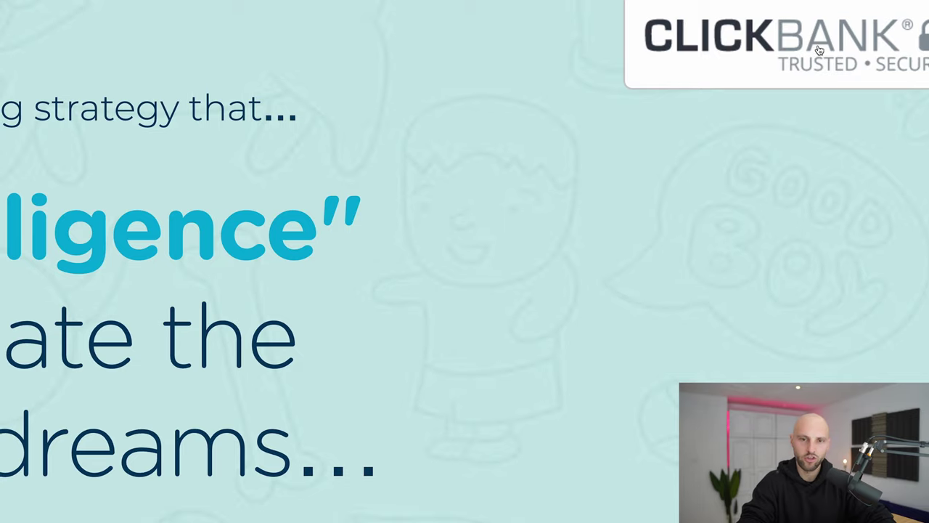
left_click_drag(155, 73, 712, 149)
left_click(521, 113)
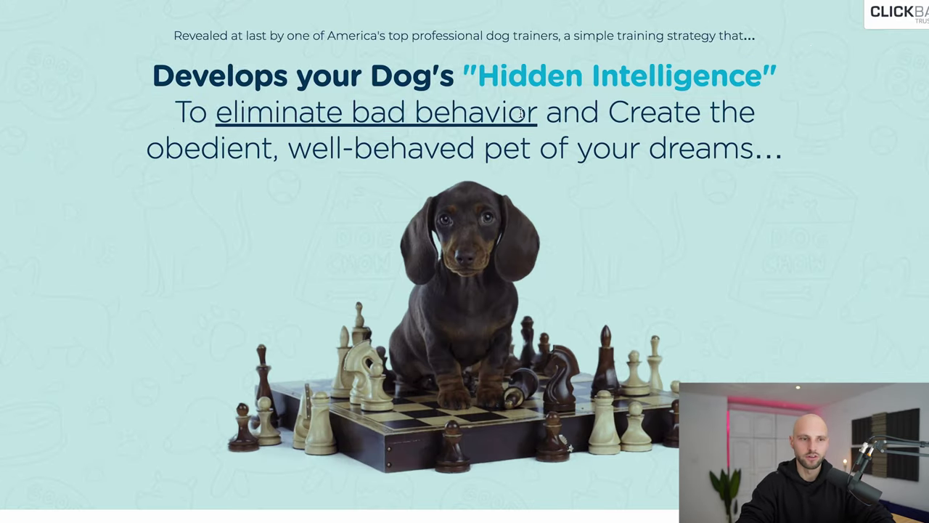
left_click_drag(477, 76, 797, 81)
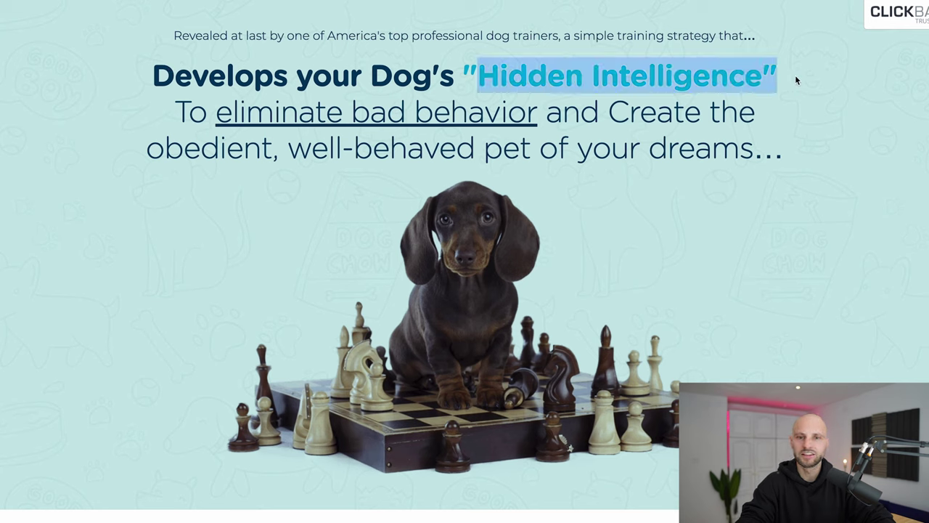
left_click_drag(163, 110, 615, 108)
left_click_drag(695, 135, 796, 141)
left_click(703, 212)
Step: Read through the sales page's trainer introduction, science section and program benefits, and return to the offer's marketplace listing
scroll(703, 213, "down", 20)
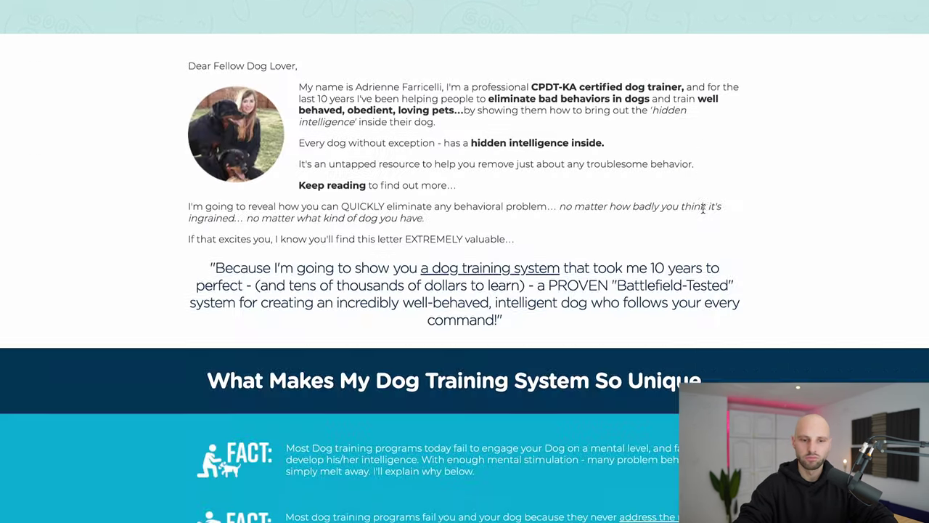
scroll(702, 213, "up", 6)
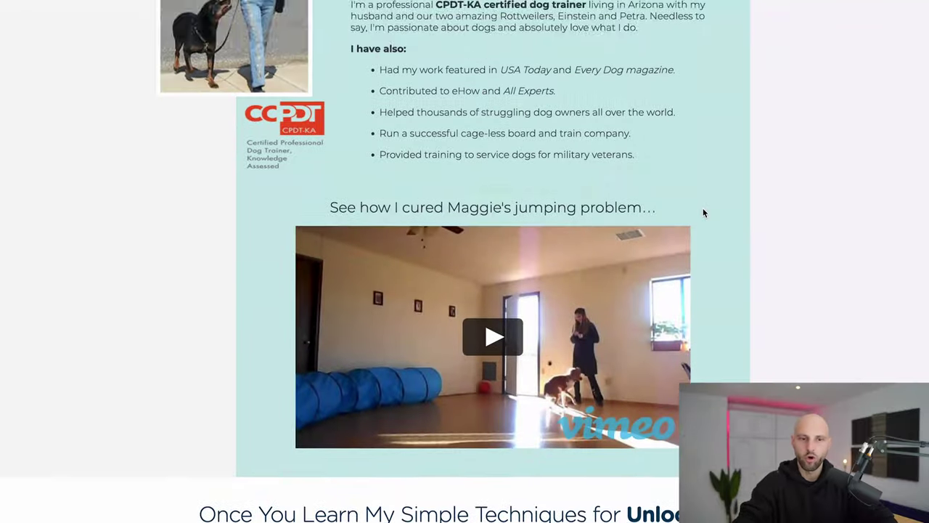
scroll(421, 225, "down", 1)
scroll(418, 253, "down", 8)
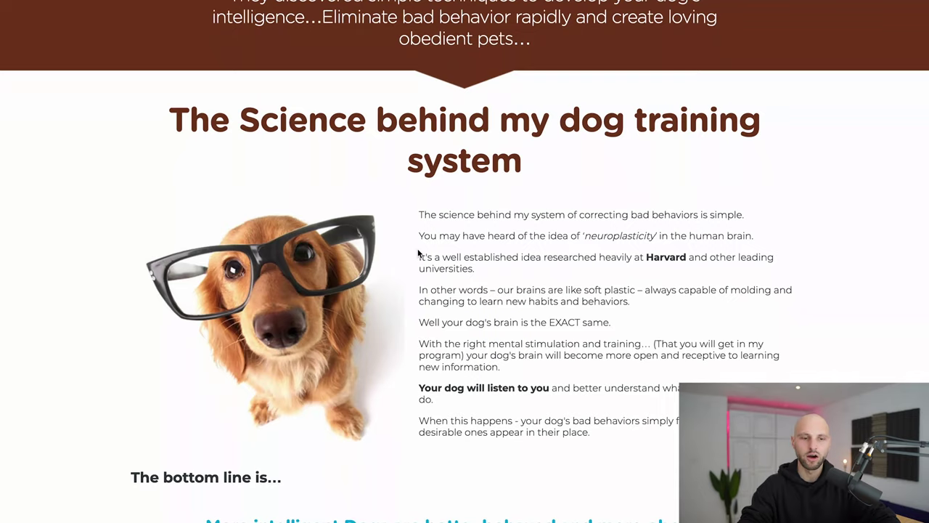
scroll(418, 253, "down", 5)
scroll(418, 254, "down", 5)
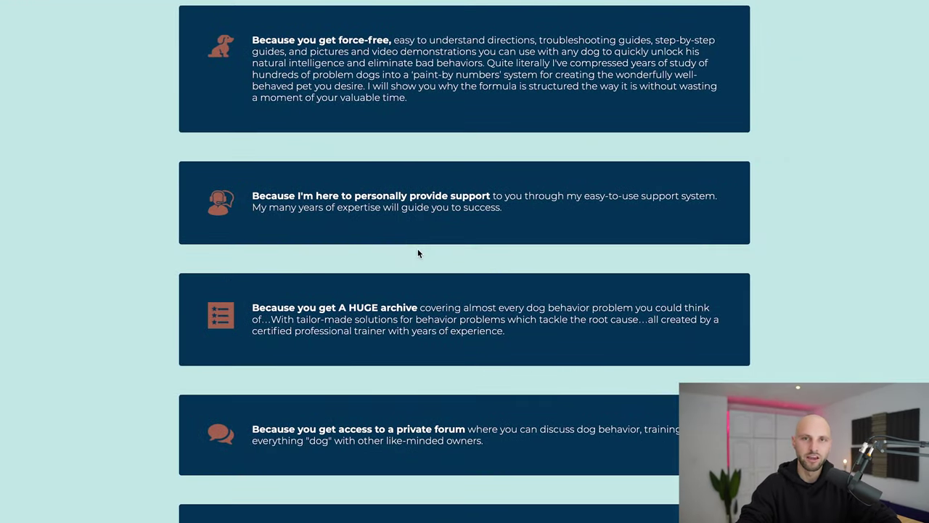
scroll(418, 253, "up", 20)
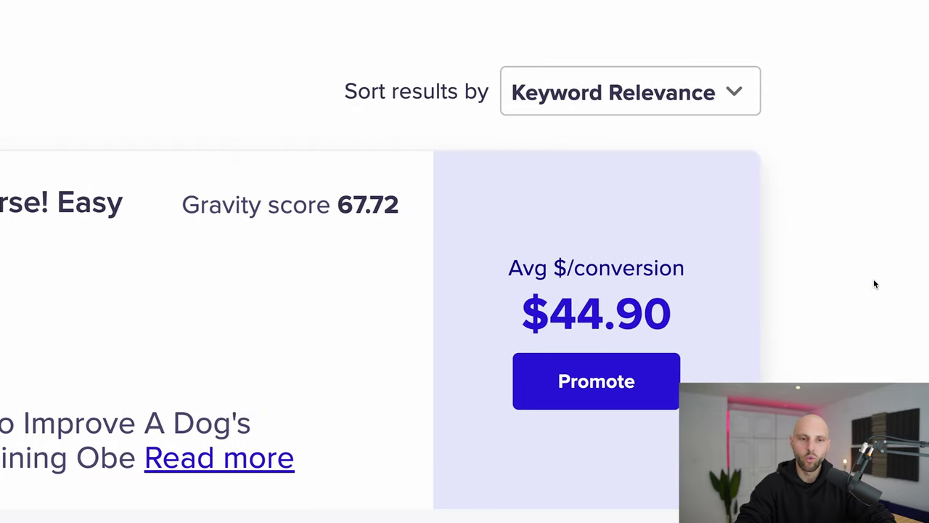
mouse_move(685, 318)
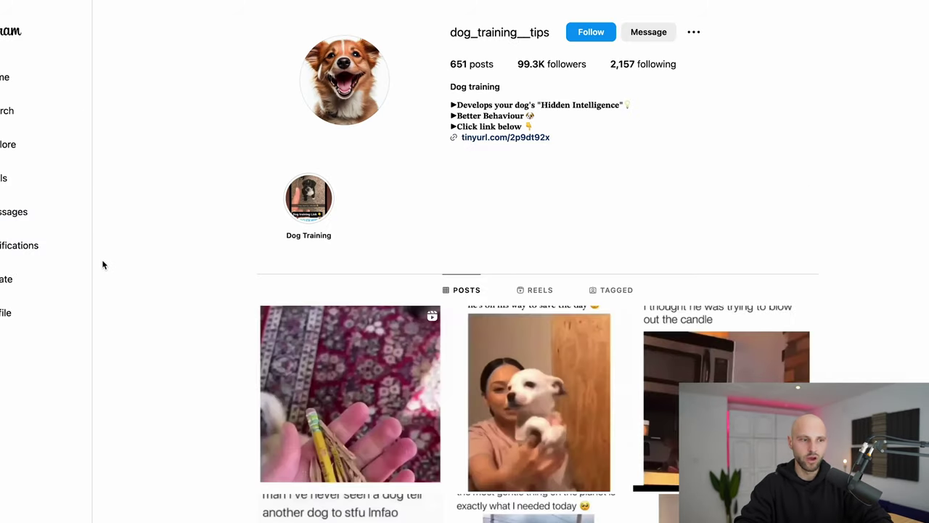
Step: Search Instagram for "dog training", look through the suggested accounts and close the search
left_click(73, 111)
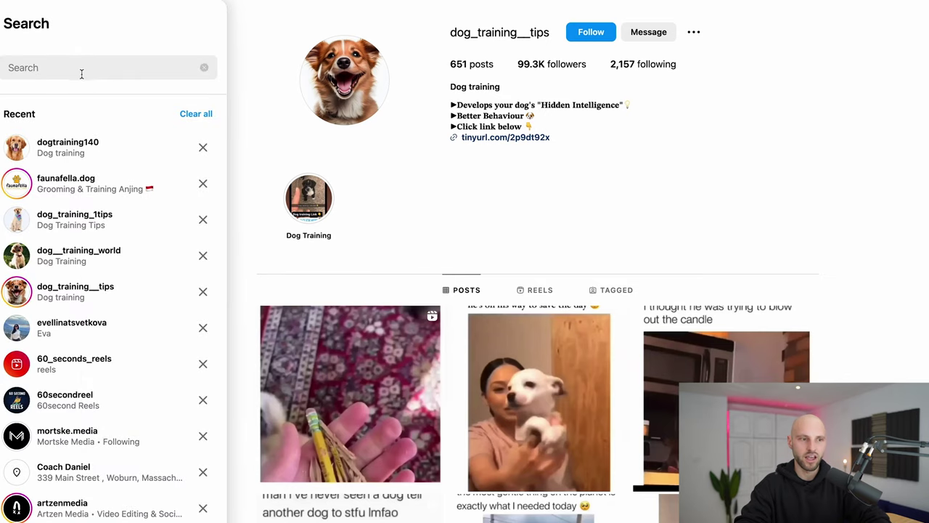
type("dog training")
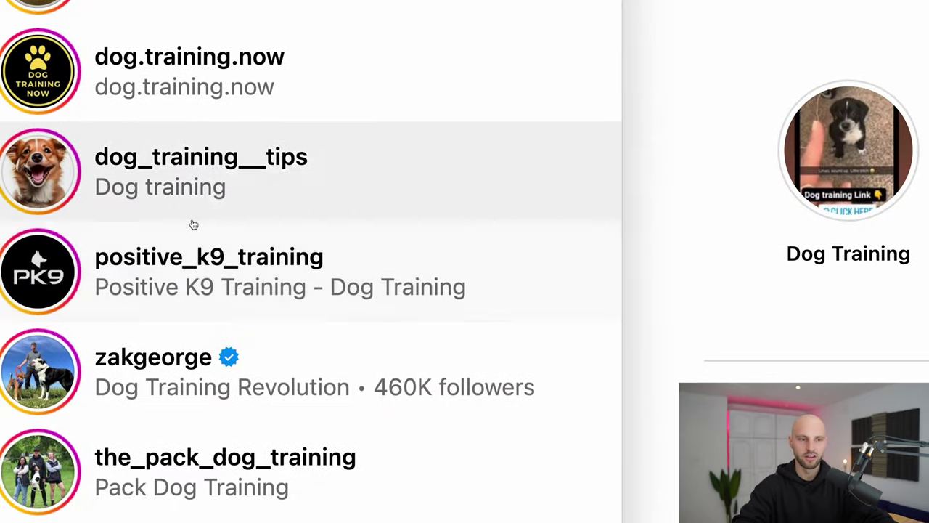
scroll(194, 225, "down", 8)
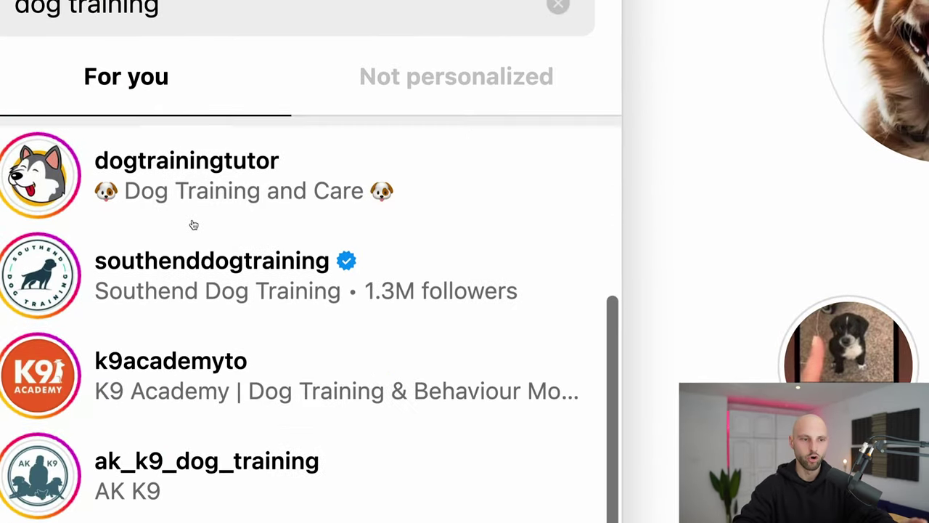
scroll(194, 225, "down", 15)
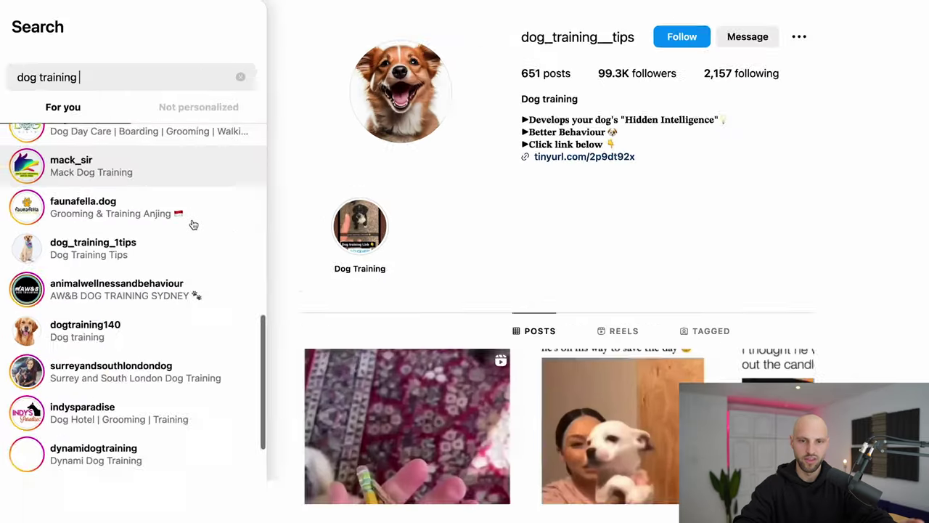
left_click(618, 216)
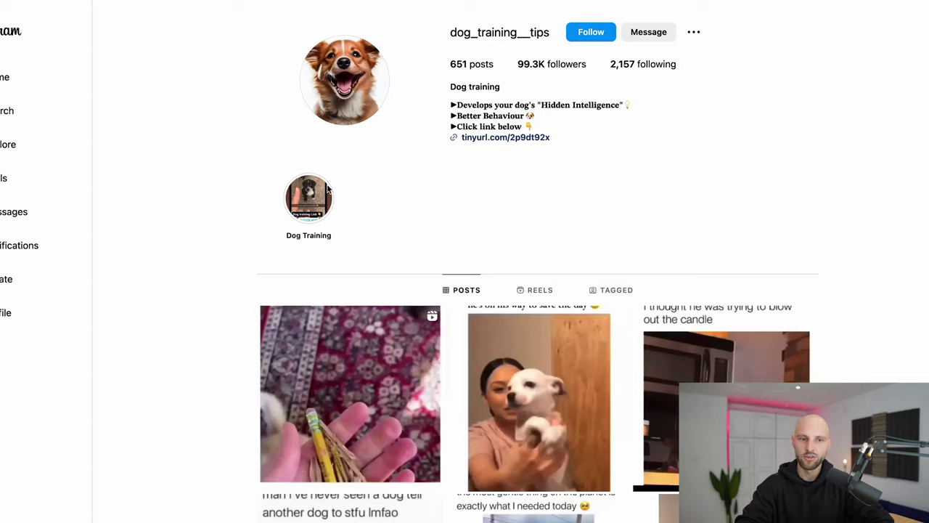
Step: Browse the post grid of the dog training tips profile, checking the like counts, and open the link in its bio
scroll(780, 234, "down", 7)
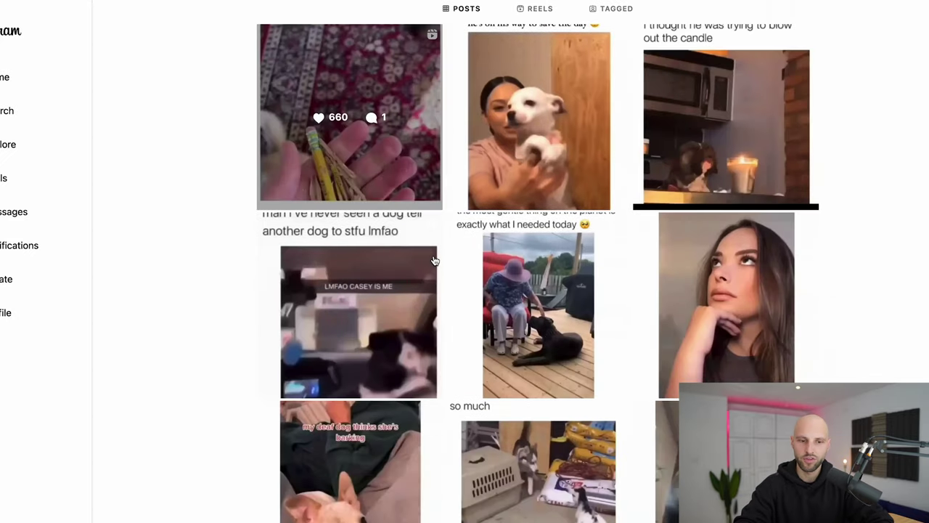
scroll(624, 341, "down", 3)
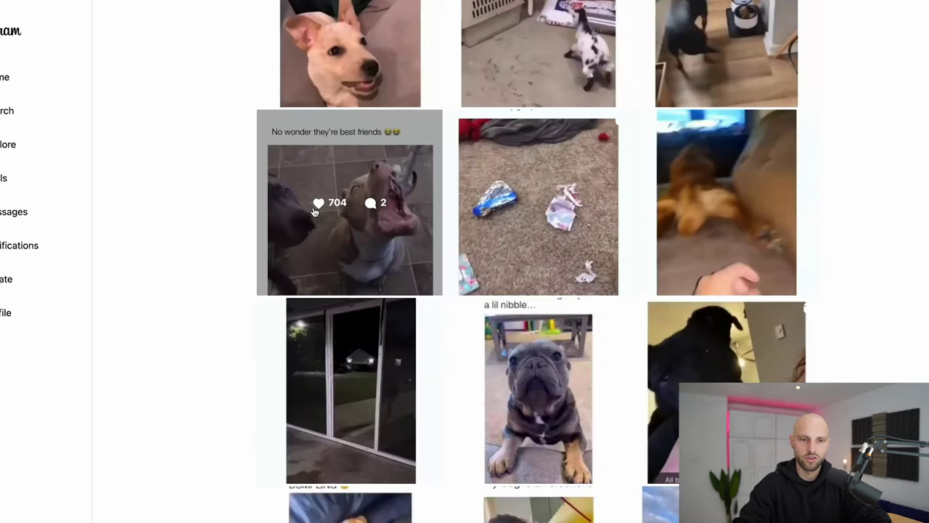
scroll(537, 348, "down", 6)
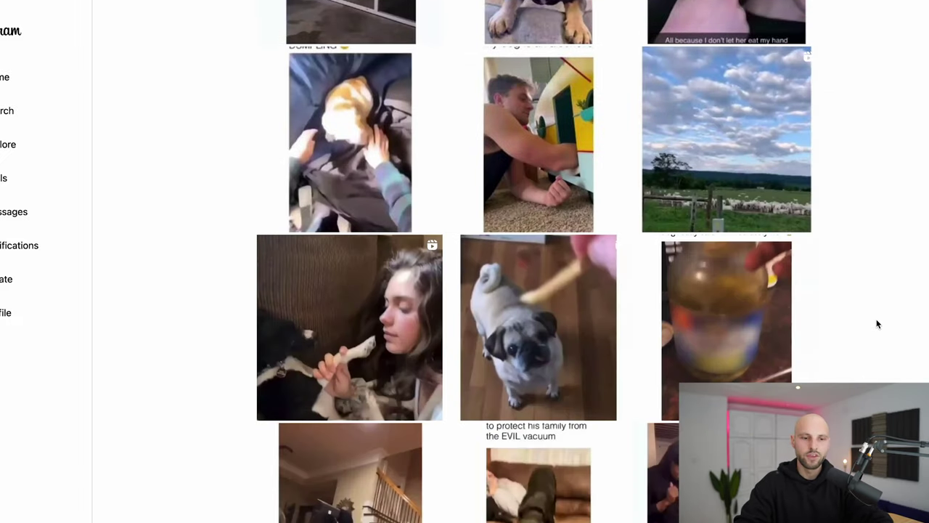
scroll(870, 328, "down", 3)
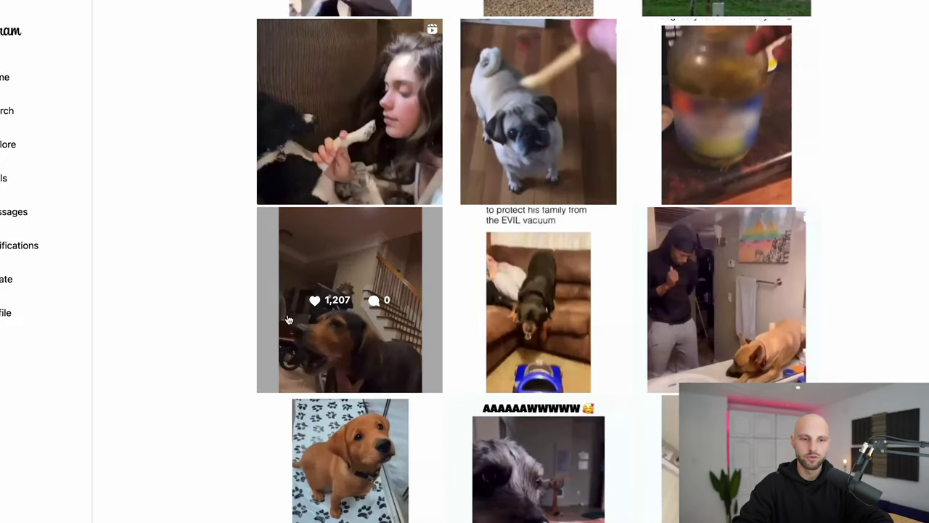
scroll(480, 350, "down", 3)
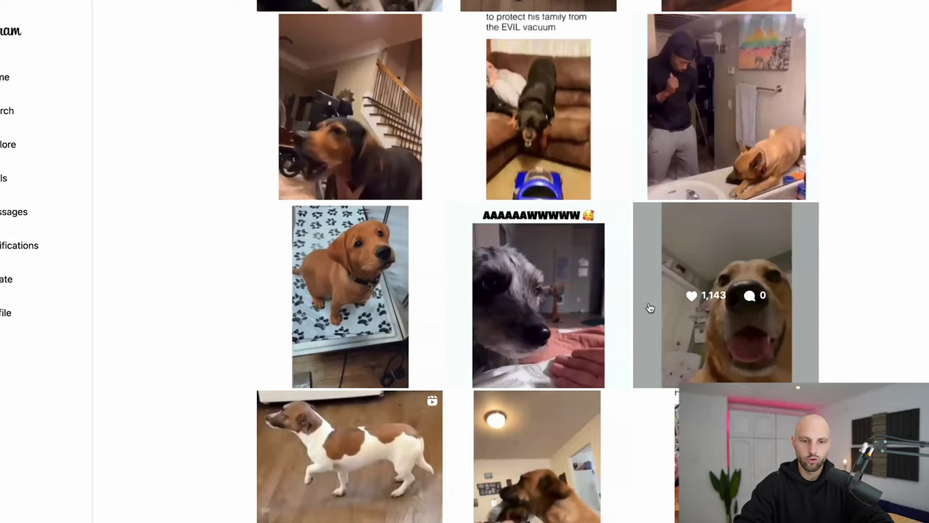
scroll(649, 307, "up", 12)
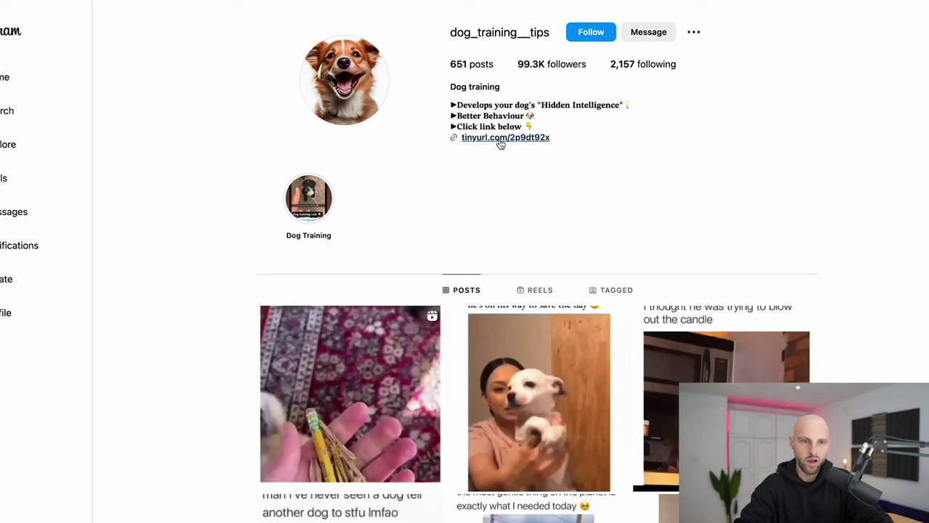
left_click(501, 141)
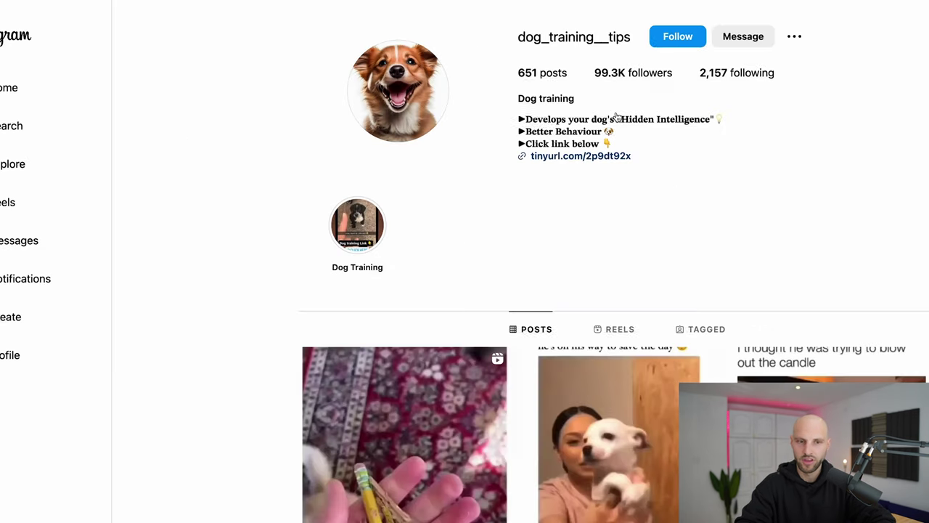
Step: Look through the older dog videos further down the profile's post grid
scroll(606, 329, "down", 4)
scroll(606, 329, "down", 20)
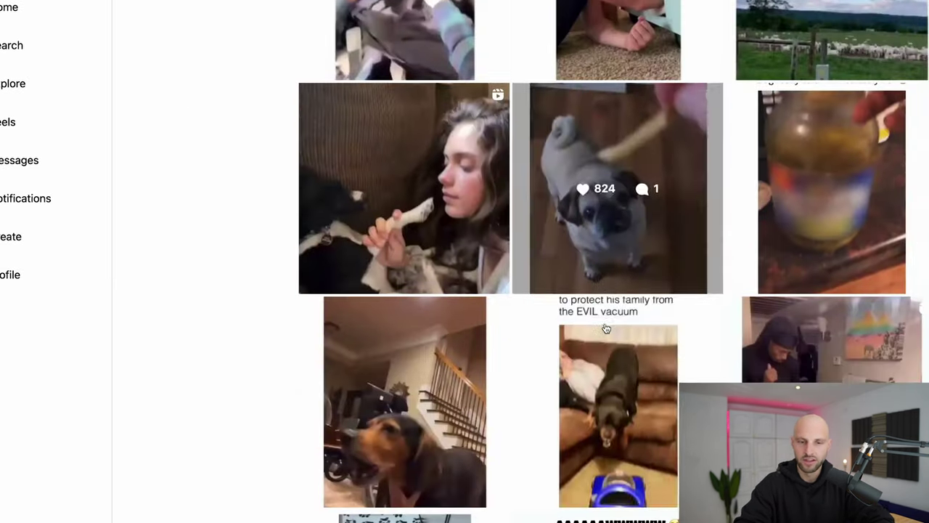
scroll(607, 329, "down", 20)
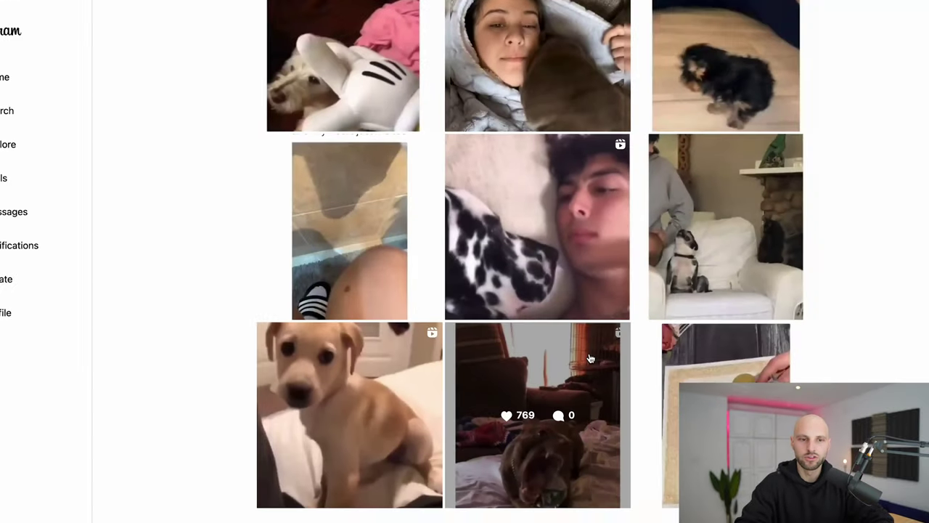
Step: Check the follower count at the top of the dog training tips profile and enter 100,000 in Calculator
scroll(606, 329, "up", 20)
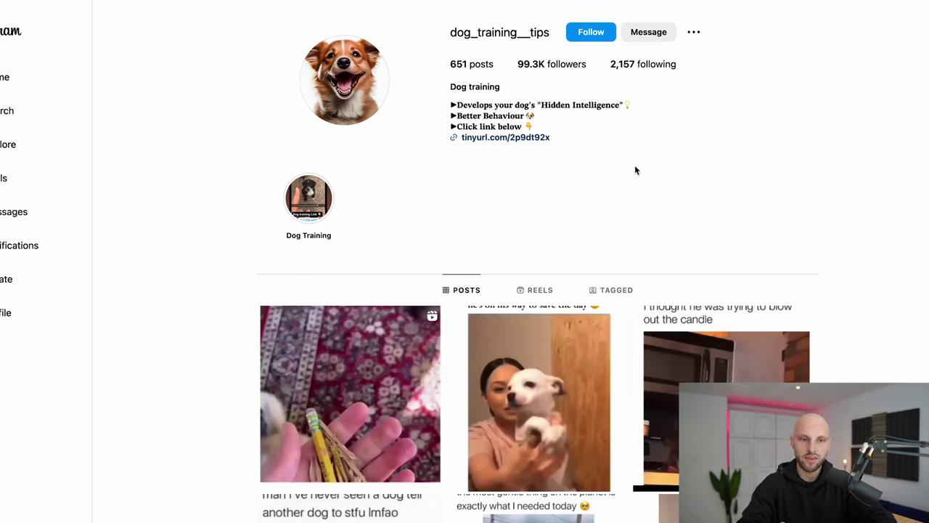
left_click_drag(690, 127, 690, 121)
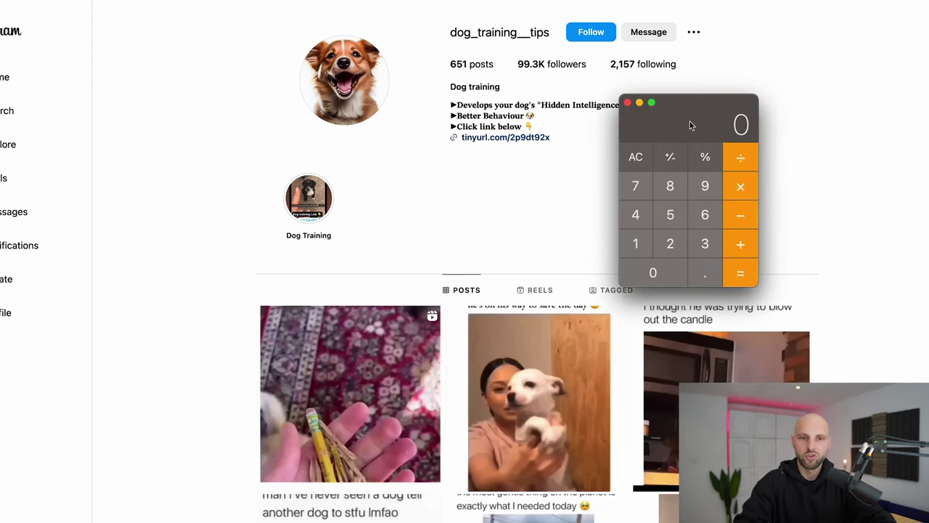
left_click(559, 119)
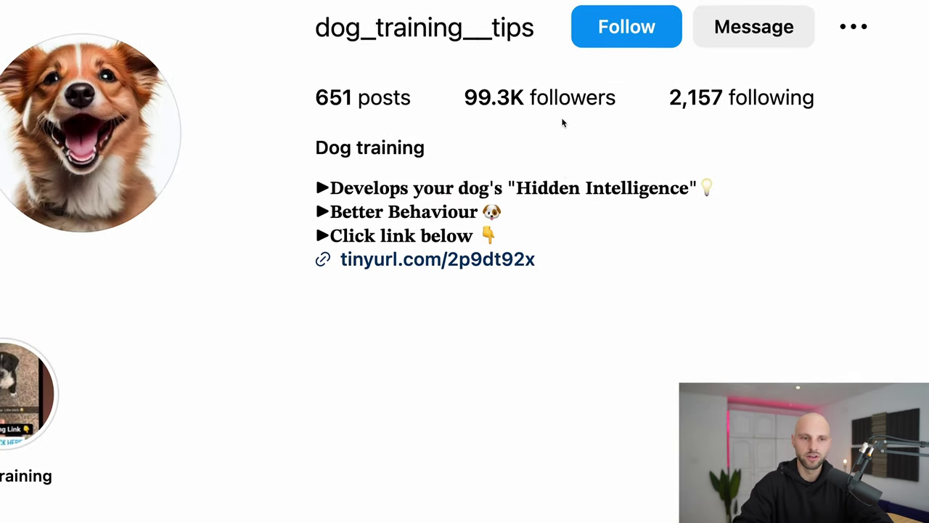
key("super+Tab")
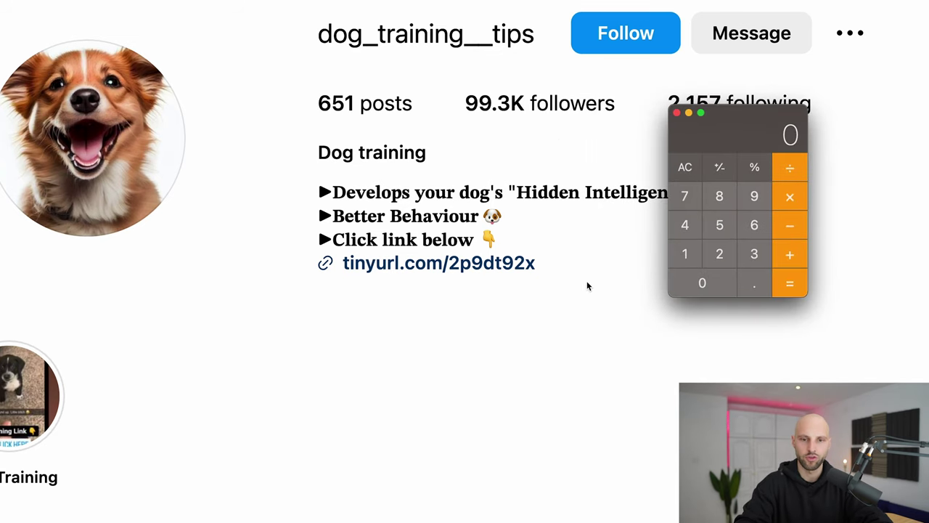
left_click(686, 255)
triple_click(684, 281)
left_click(685, 281)
left_click(685, 281)
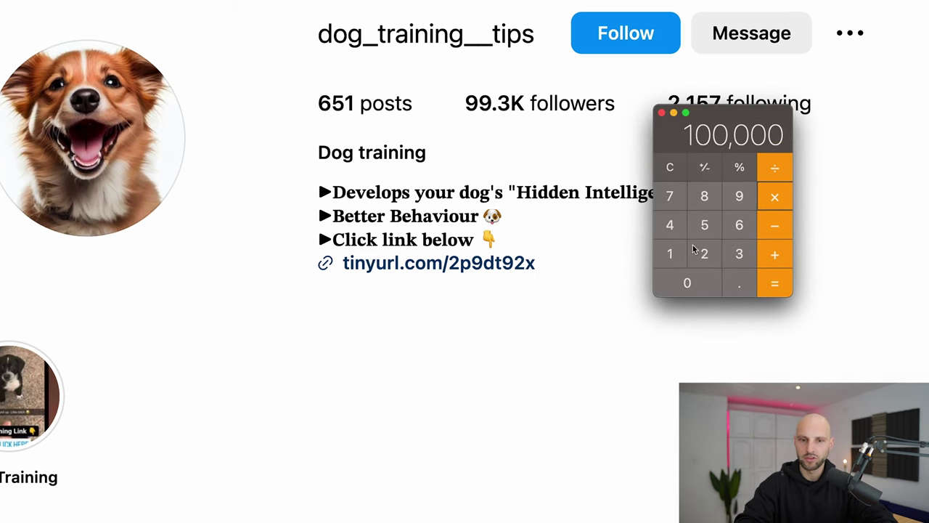
Step: Multiply the 100,000 followers by a rate of 0.001
left_click(677, 280)
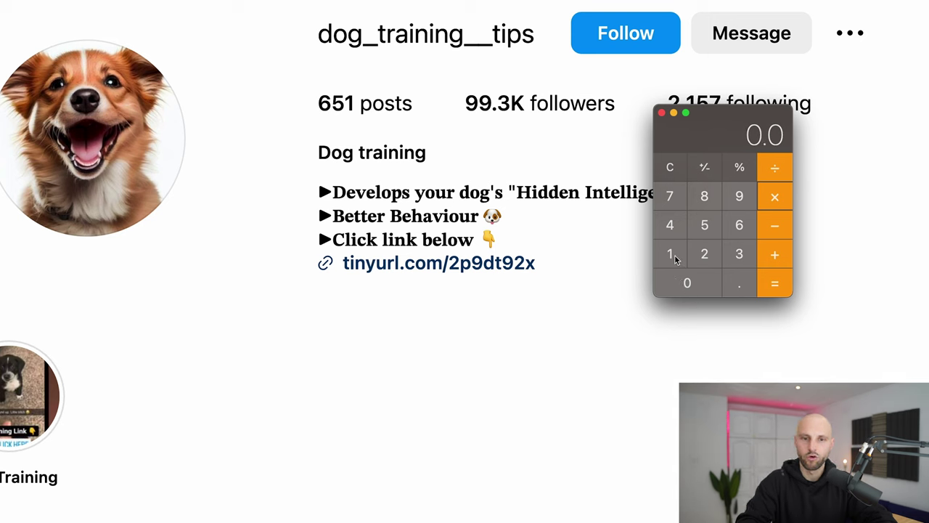
left_click(702, 287)
left_click(673, 255)
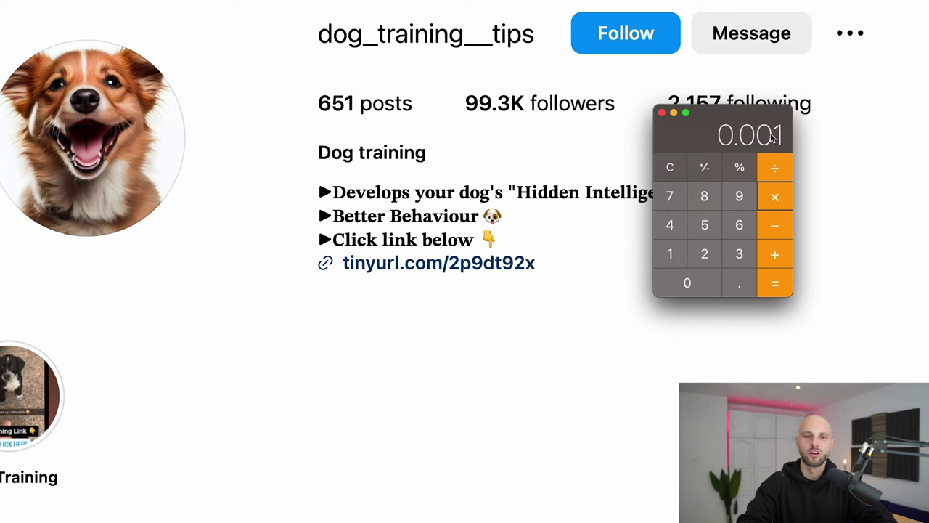
left_click(774, 199)
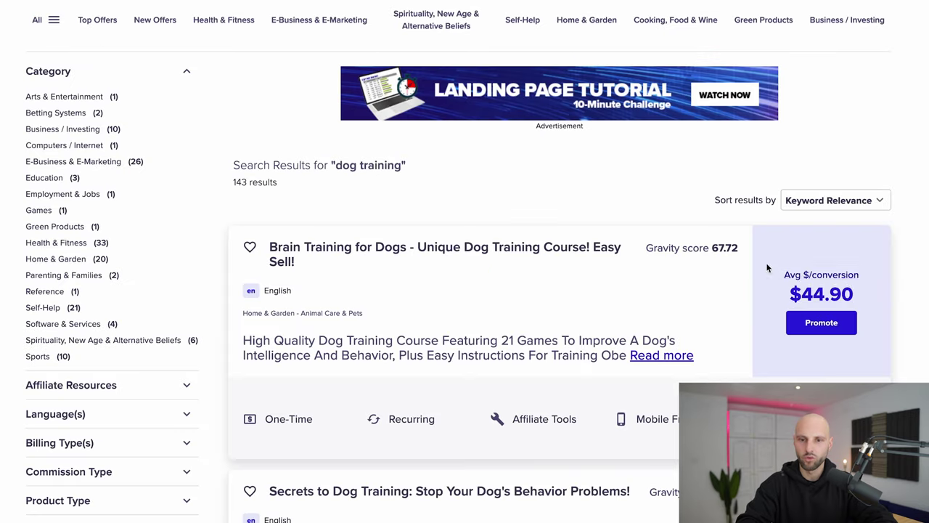
Step: Check the Brain Training for Dogs average payout in the ClickBank marketplace and multiply the calculator's result by 45
mouse_move(832, 296)
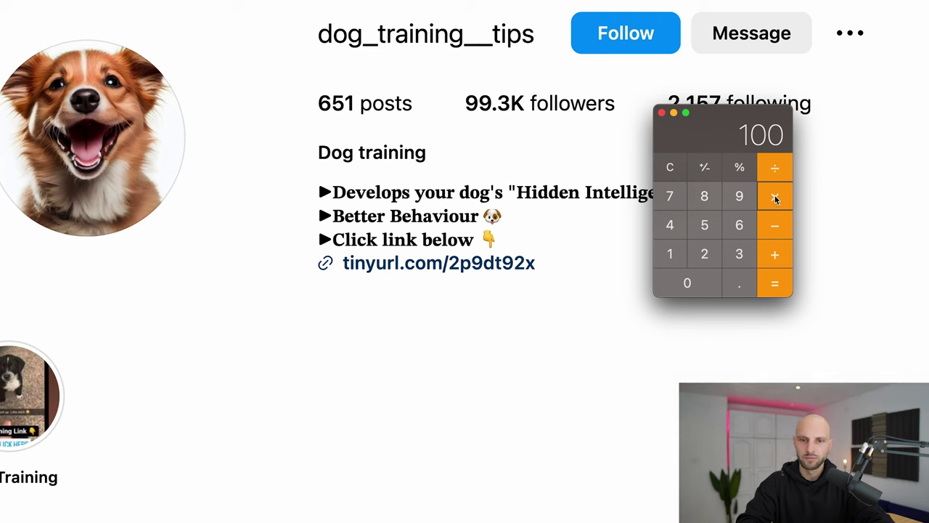
left_click(670, 225)
left_click(704, 225)
left_click(781, 289)
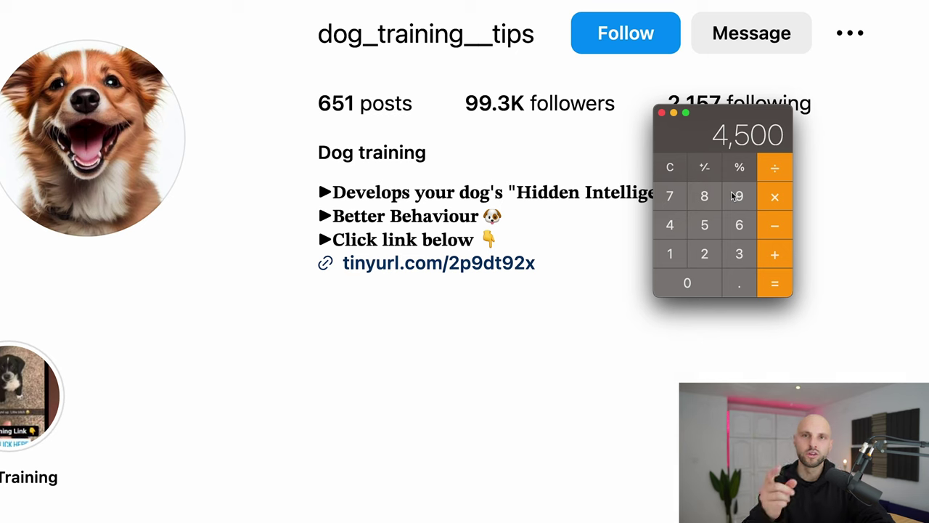
left_click(538, 144)
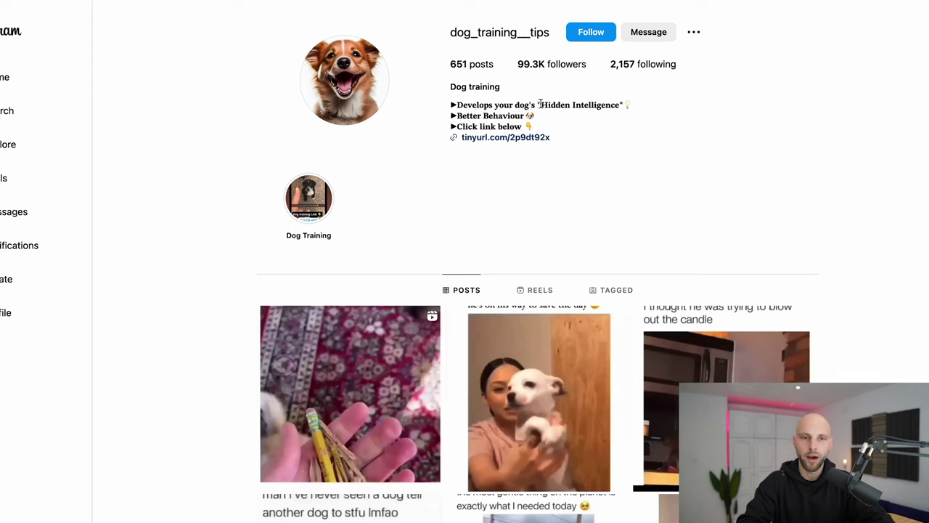
key("super+Tab")
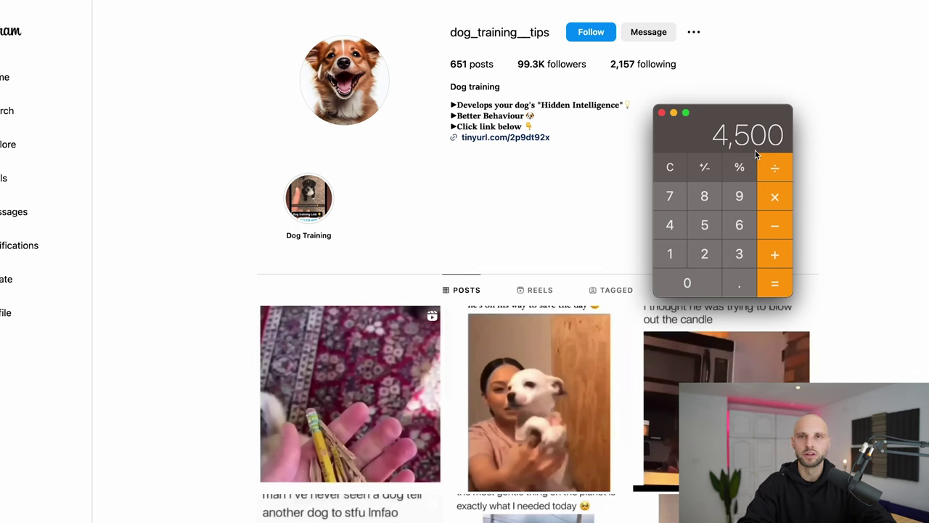
key("super+q")
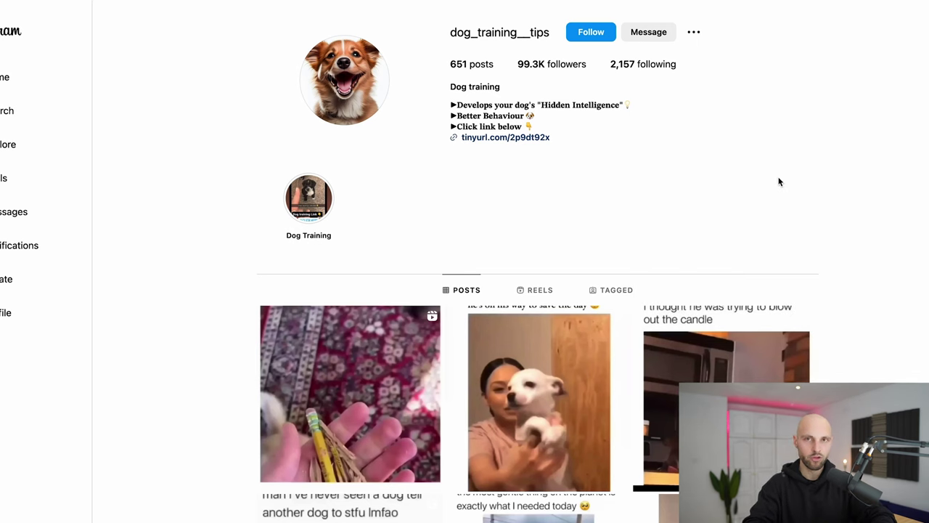
key("super+Tab")
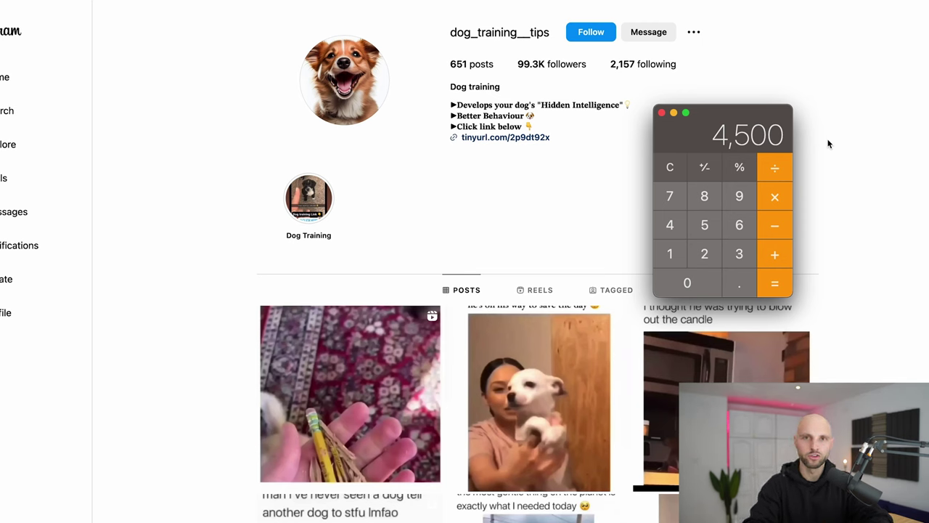
Step: Compare the dog training tips profile's bio lines with the product sales page's headline, and glance at the profile's first posts
left_click(861, 152)
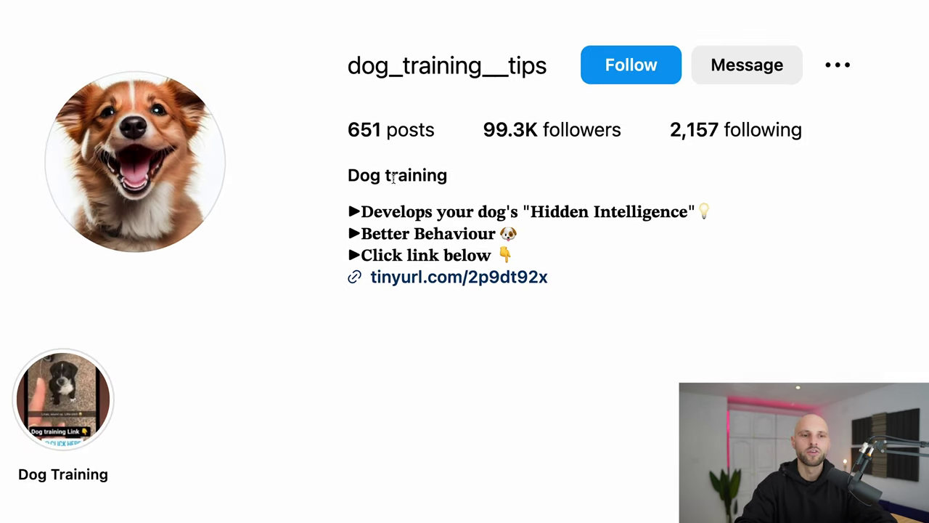
scroll(529, 228, "down", 1)
scroll(531, 234, "up", 1)
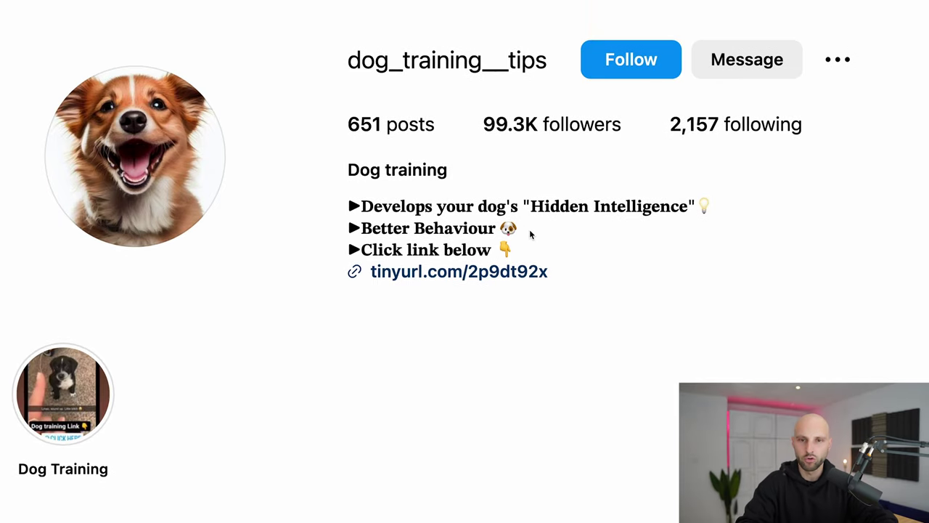
left_click_drag(345, 173, 467, 174)
left_click_drag(349, 205, 699, 211)
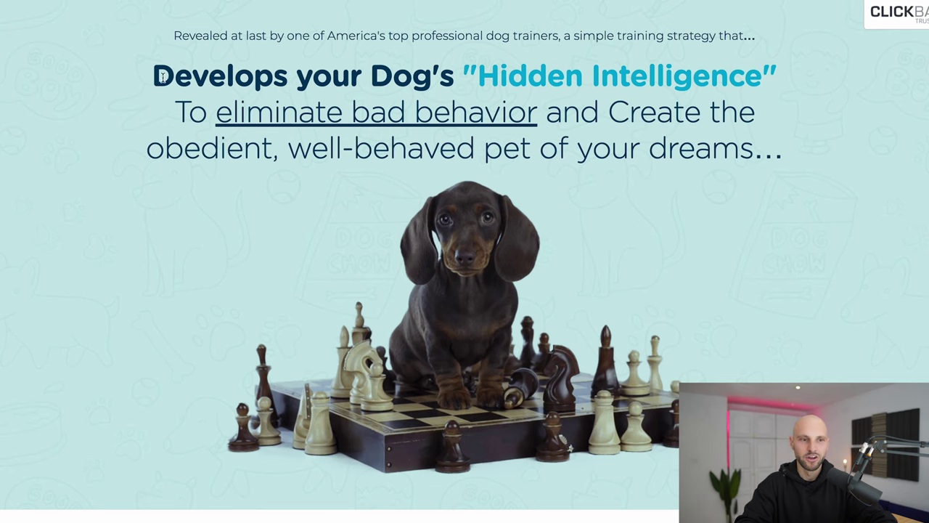
left_click_drag(149, 77, 790, 82)
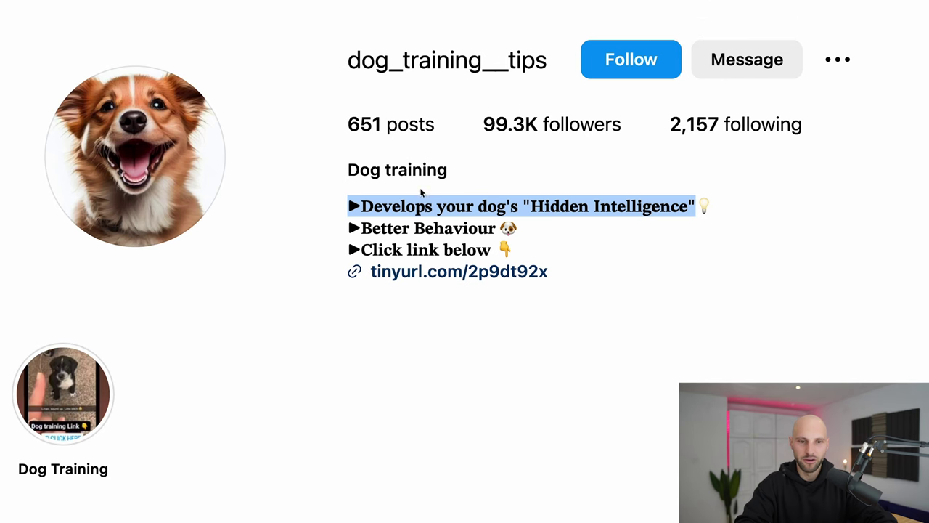
left_click_drag(356, 229, 517, 229)
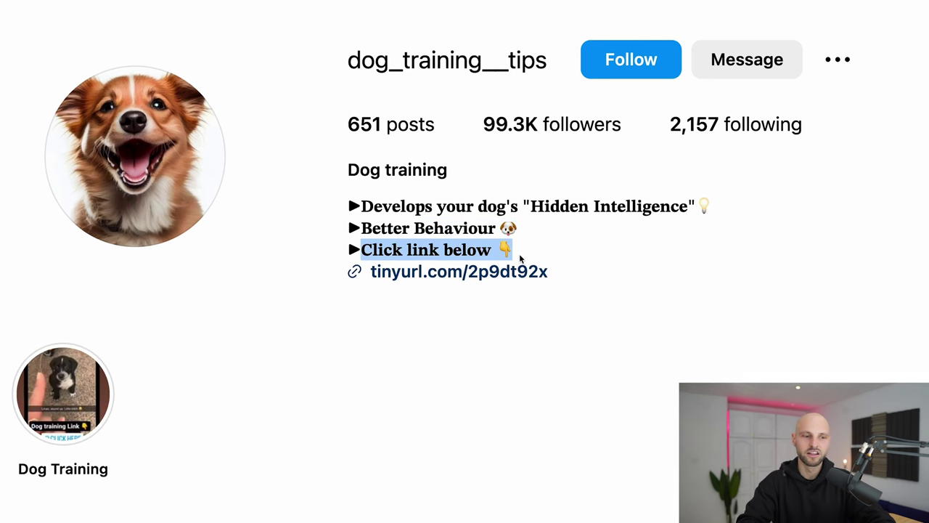
left_click(581, 269)
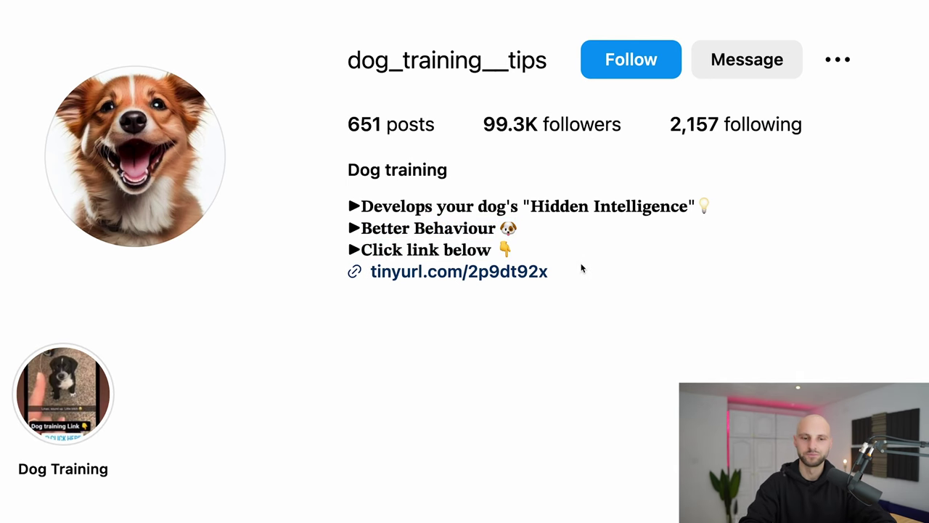
scroll(541, 247, "down", 2)
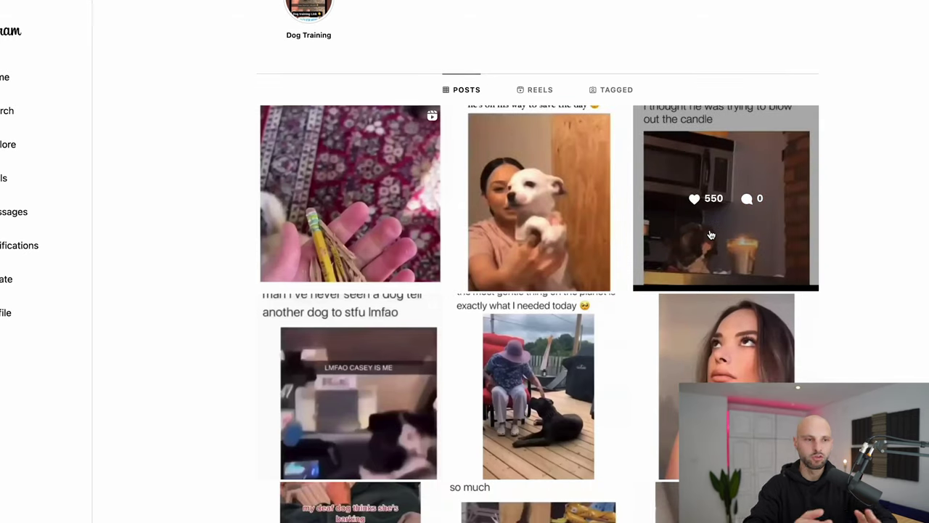
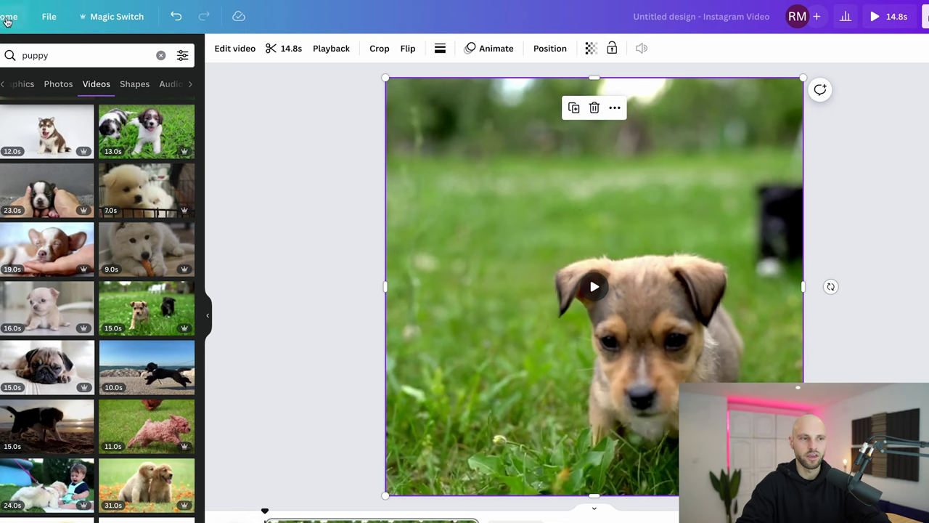
Step: Switch to Canva and search its videos for "funny puppy"
type("funny")
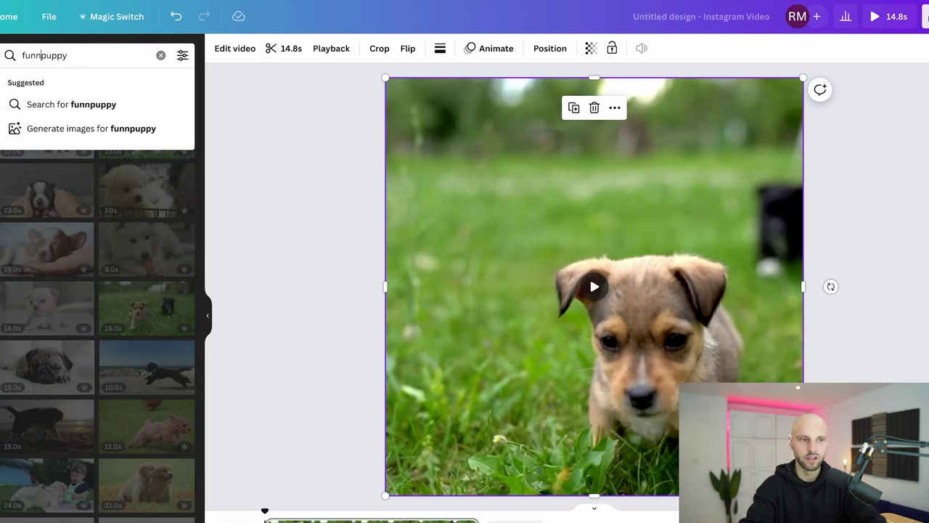
key("Return")
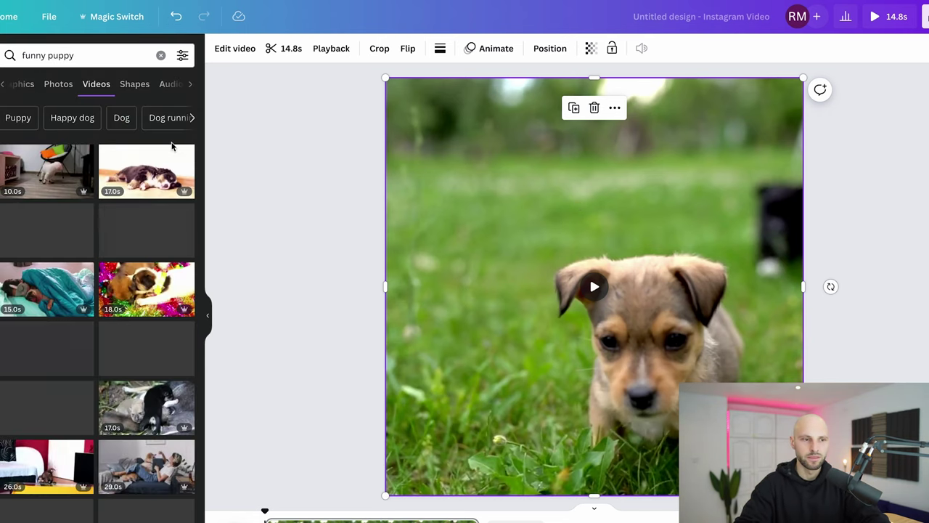
Step: Fill the Instagram video canvas with the 10-second clip of the white dog in shoes and preview it
left_click_drag(53, 176, 407, 274)
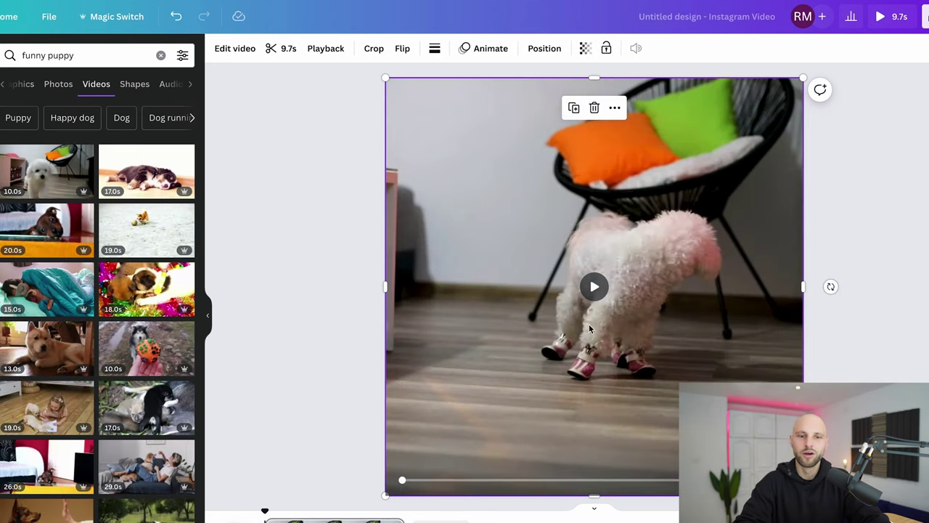
left_click(885, 290)
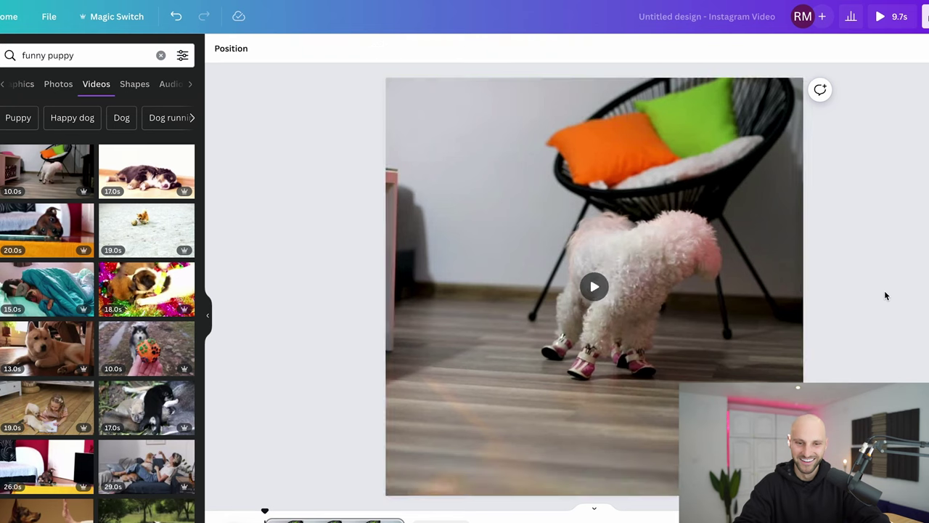
left_click(504, 434)
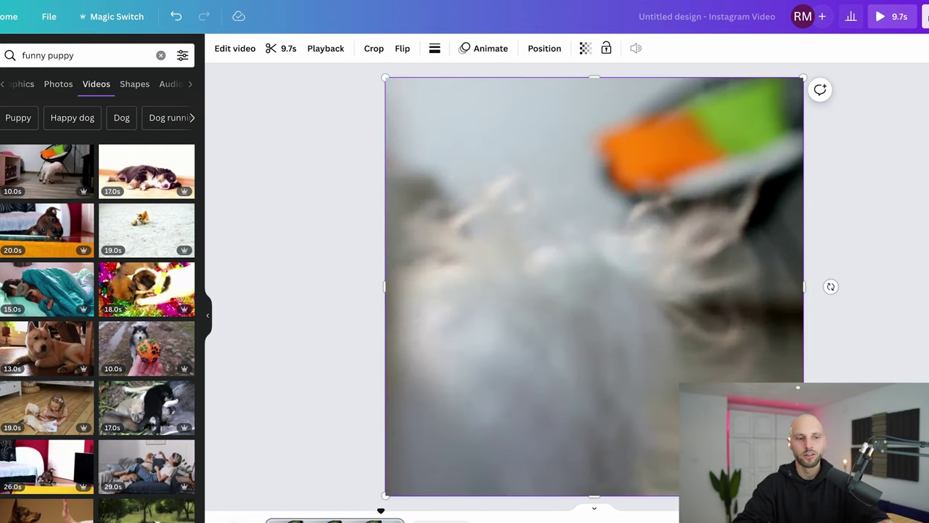
Step: Look through the funny puppy clips and replace the canvas video with the 10-second clip of the fluffy dog and orange ball
scroll(115, 438, "down", 5)
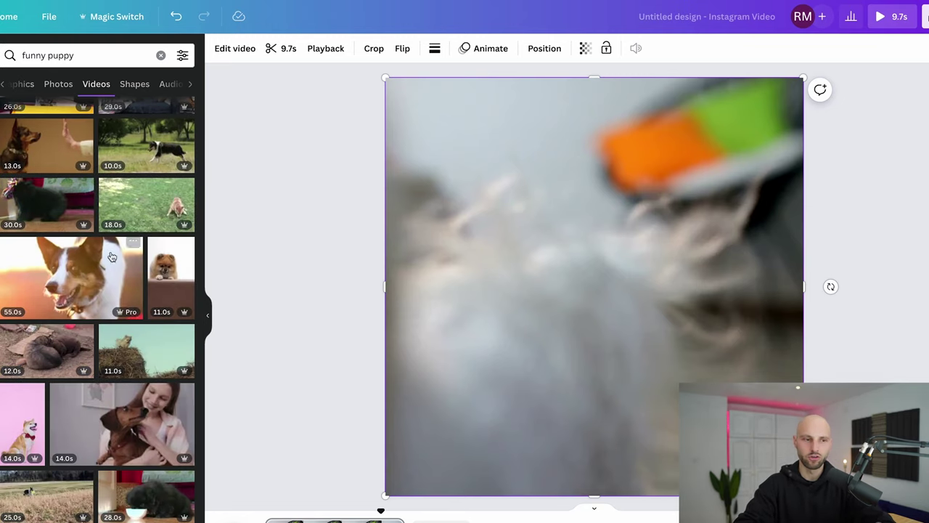
scroll(97, 191, "up", 10)
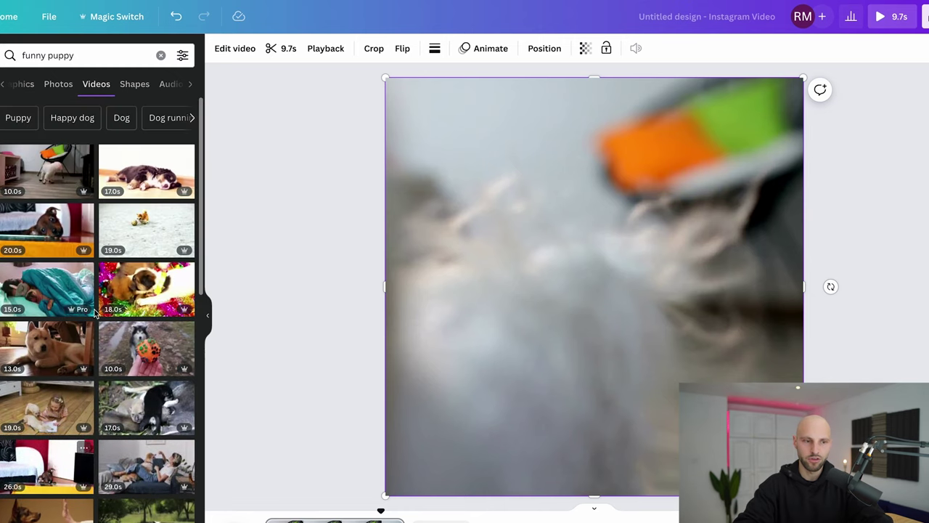
left_click_drag(145, 347, 406, 312)
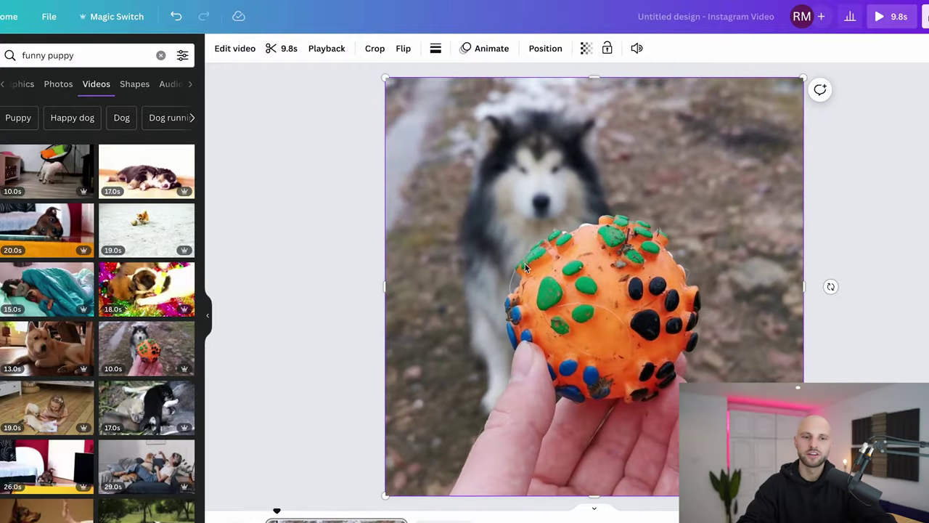
Step: Review the MP4 download options for the Instagram video design and close them without downloading
left_click(927, 16)
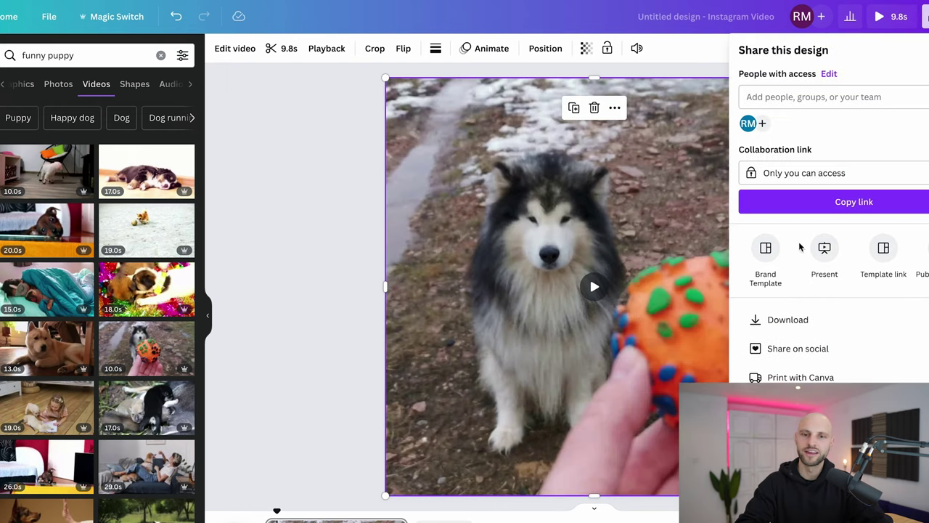
left_click(775, 319)
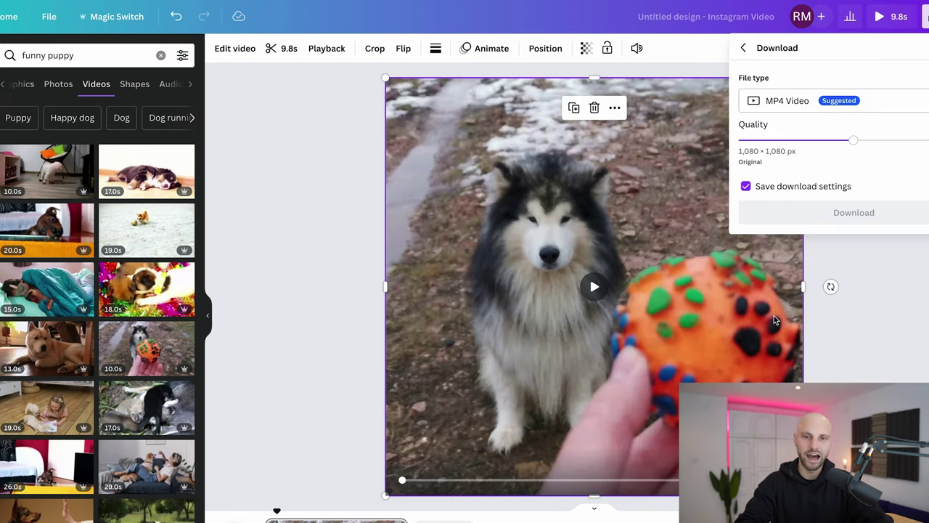
left_click(866, 306)
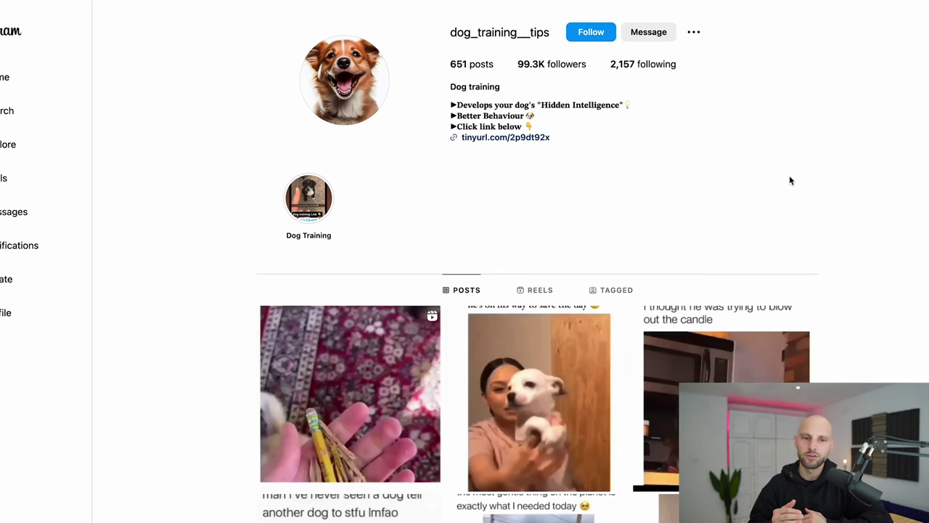
Step: Return to the dog training tips profile on Instagram and look through the captioned dog videos in its post grid
scroll(358, 385, "down", 5)
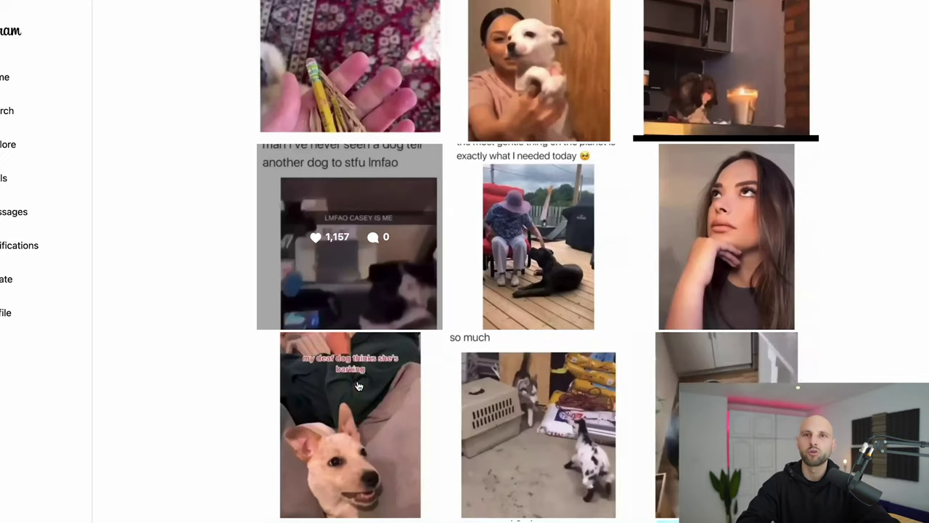
scroll(358, 386, "down", 3)
scroll(643, 401, "down", 2)
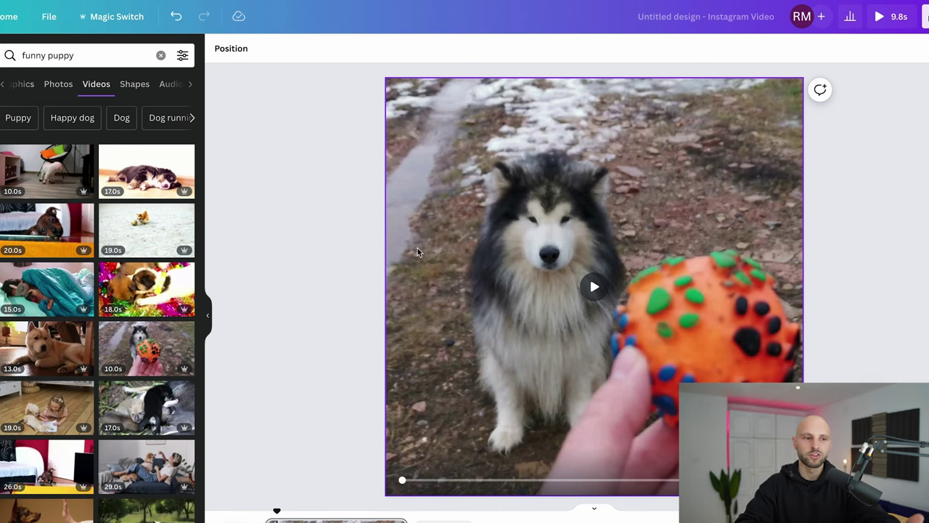
Step: Search Canva's videos for "train dog to sit" and fill the canvas with the 8-second clip of the sitting curly-haired puppy
left_click(65, 51)
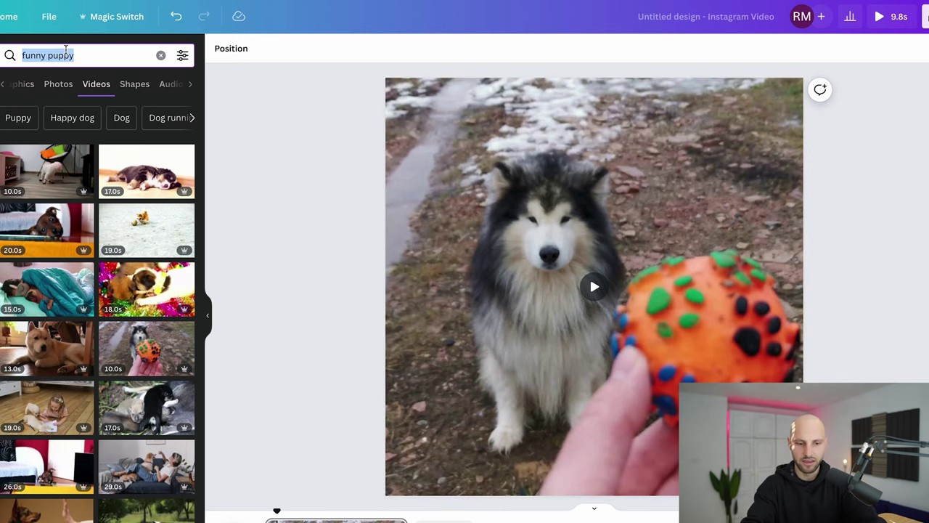
type("train t")
type("o")
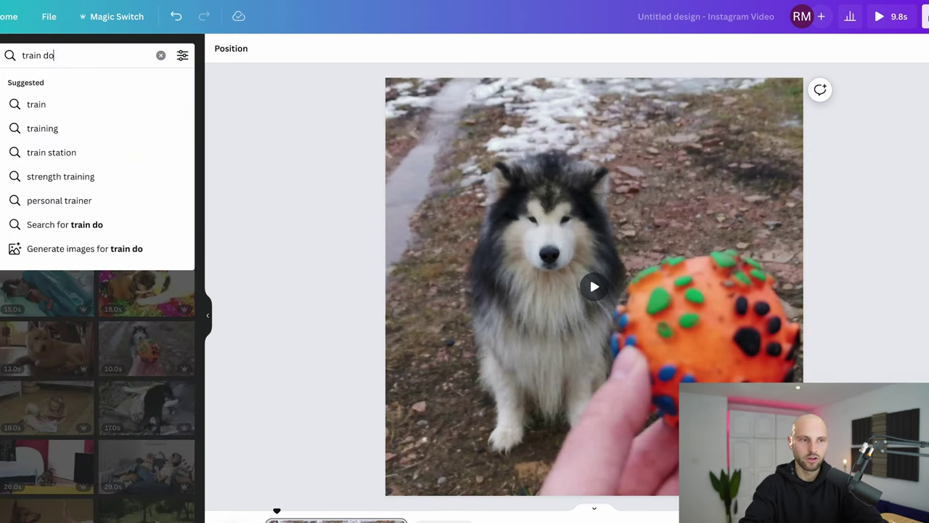
type("g to sit")
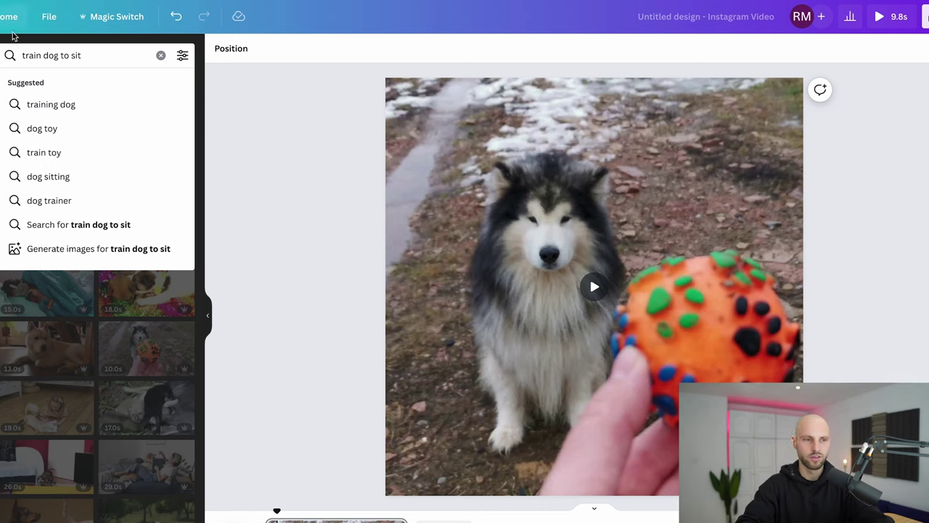
key("Return")
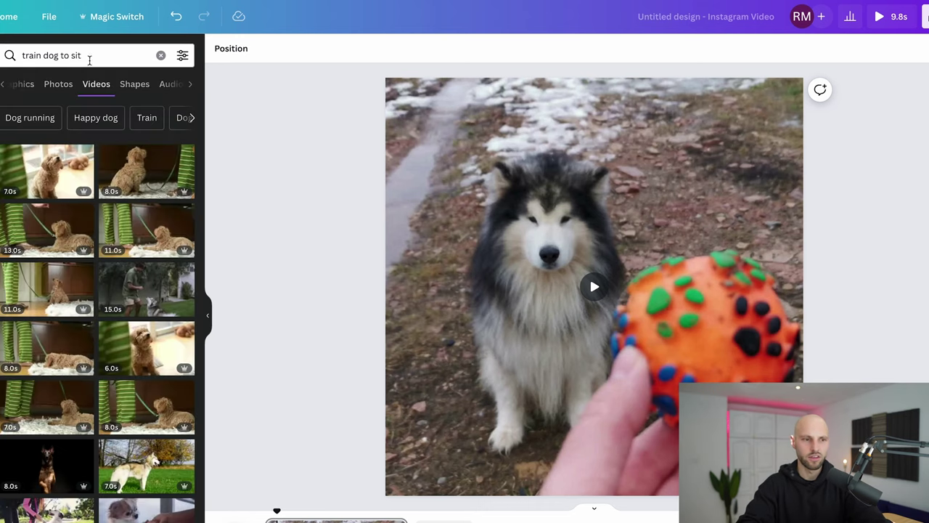
left_click_drag(145, 171, 395, 218)
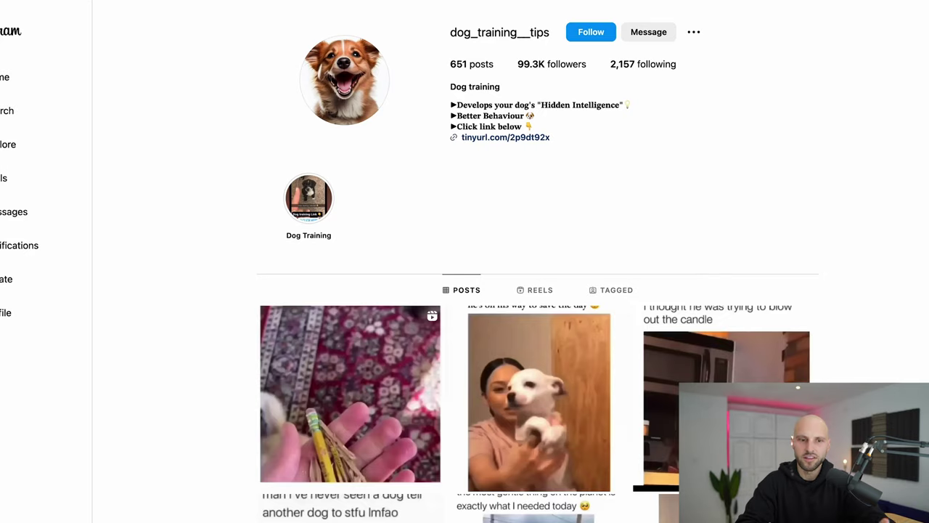
Step: Look through the dog training tips profile's post grid on Instagram, view one dog video post with its caption, and close it
scroll(777, 324, "down", 3)
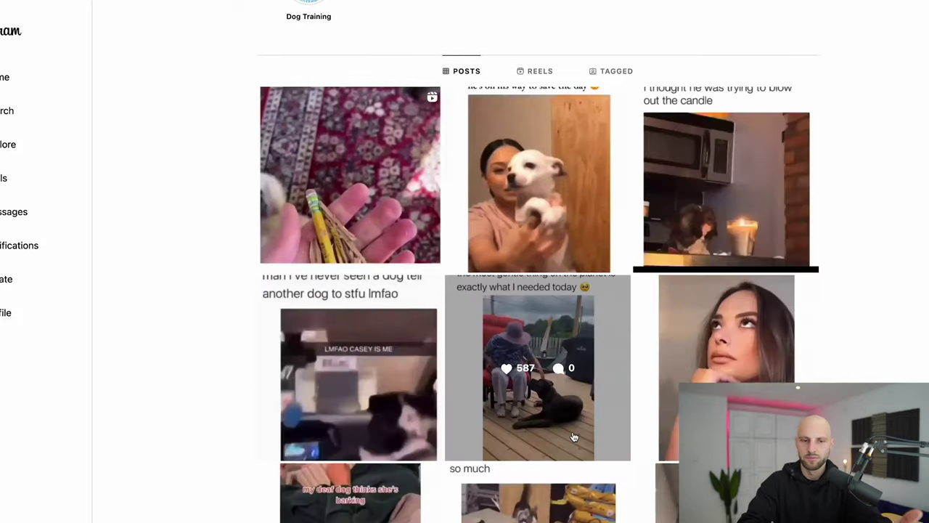
scroll(538, 378, "down", 4)
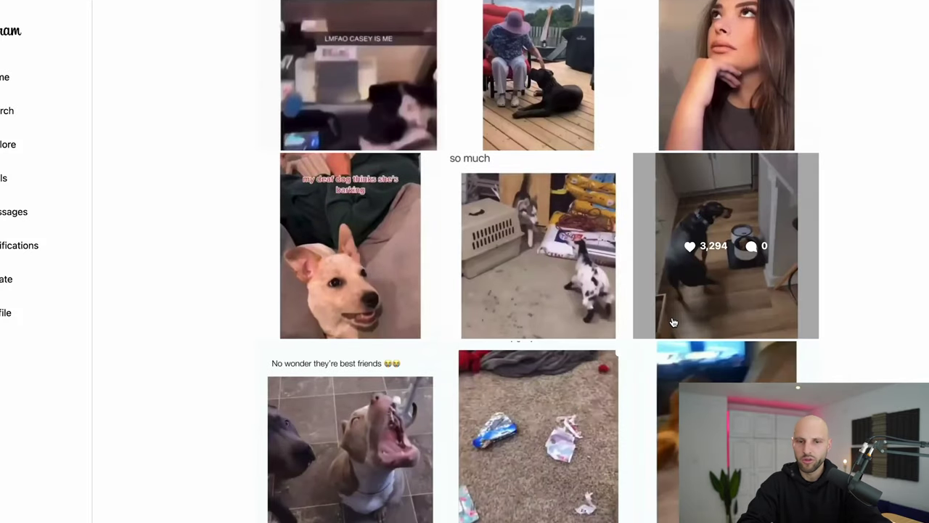
scroll(673, 321, "down", 3)
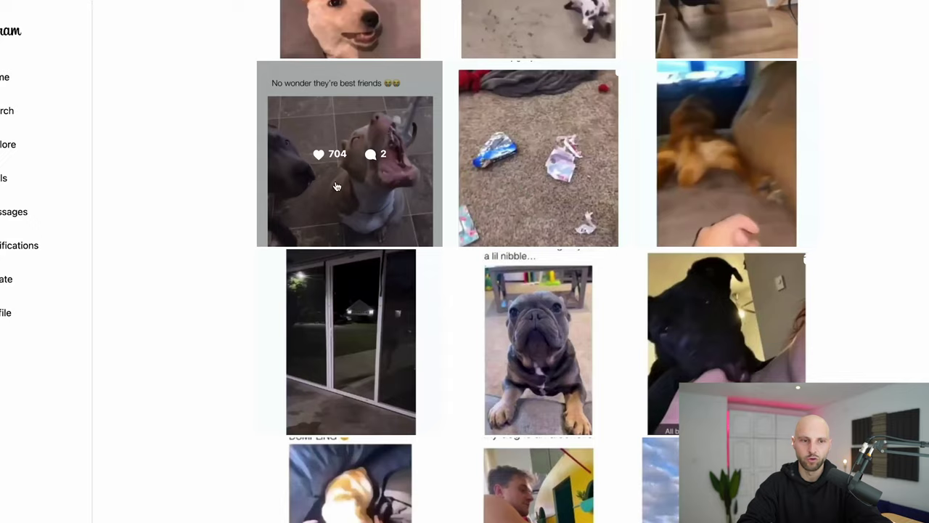
left_click(336, 187)
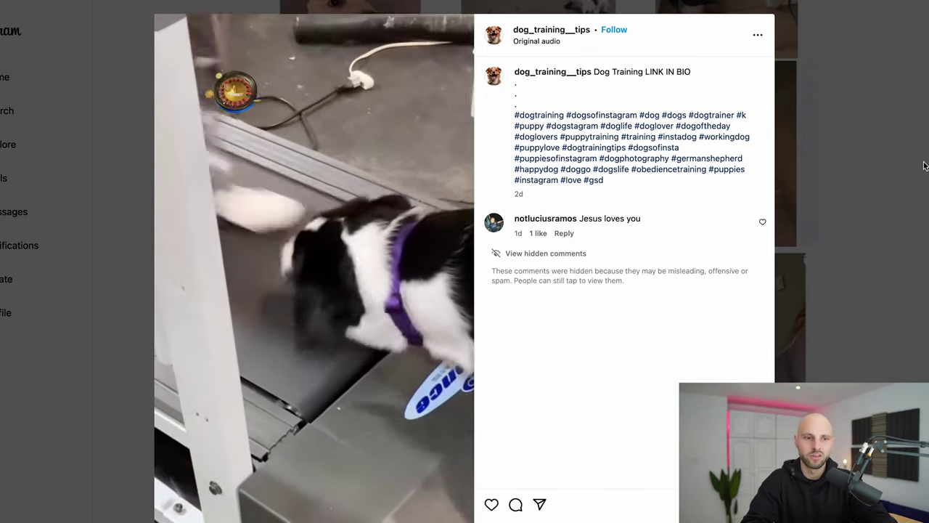
left_click(923, 163)
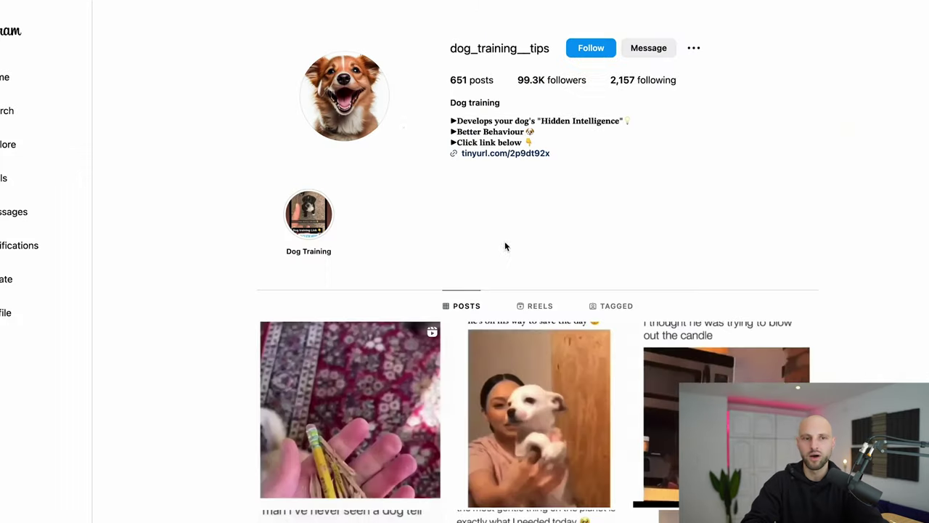
scroll(506, 247, "down", 1)
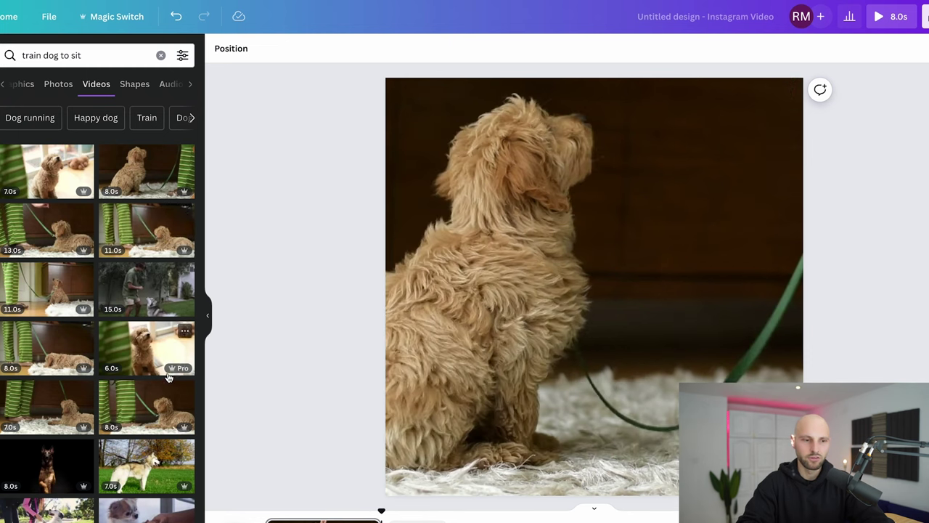
Step: In Canva, replace the canvas video with the 7-second clip of the leashed husky on grass
scroll(151, 274, "down", 3)
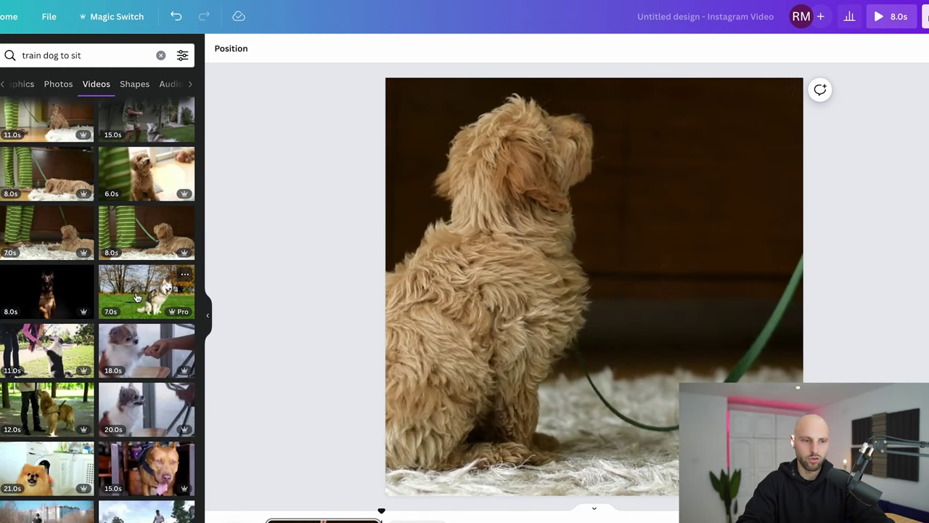
left_click_drag(188, 313, 415, 317)
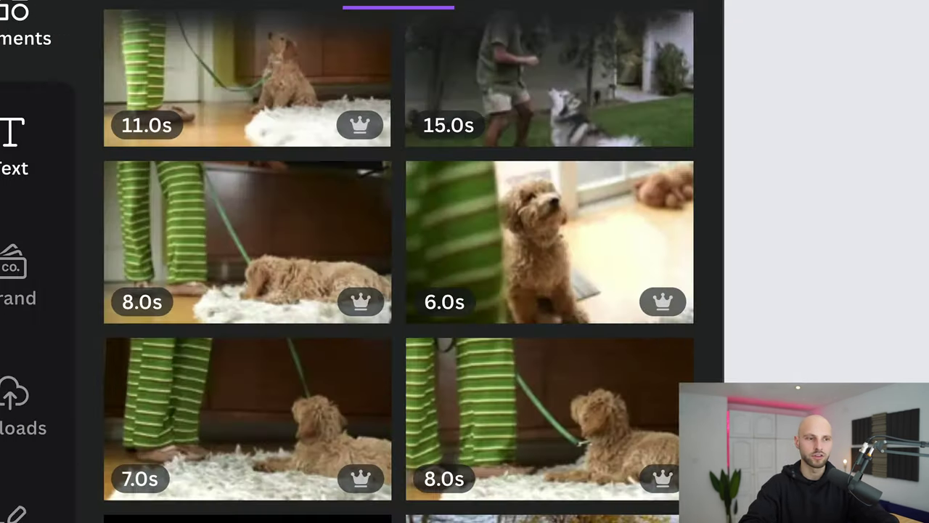
Step: Add the "FEELIN' CUTE" font combination to the husky video and place it near the canvas's upper edge
left_click(17, 148)
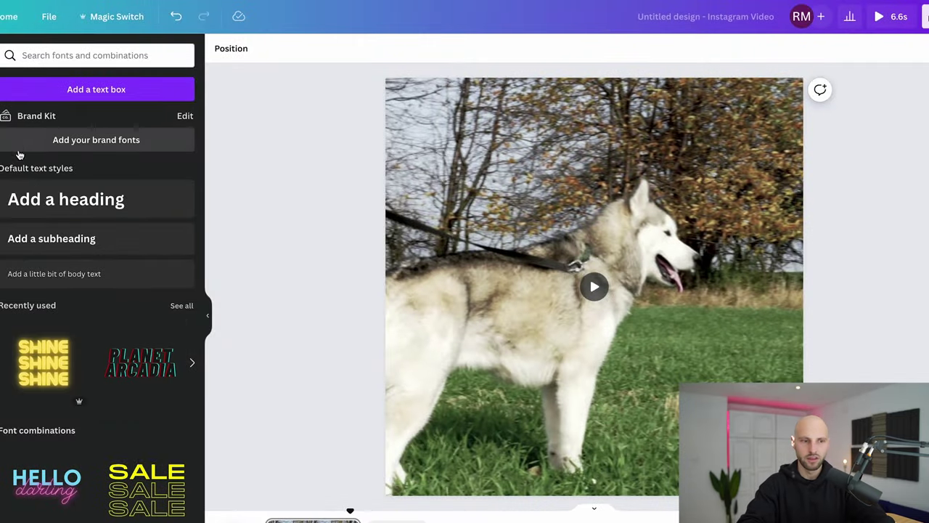
scroll(87, 300, "down", 3)
scroll(87, 302, "down", 5)
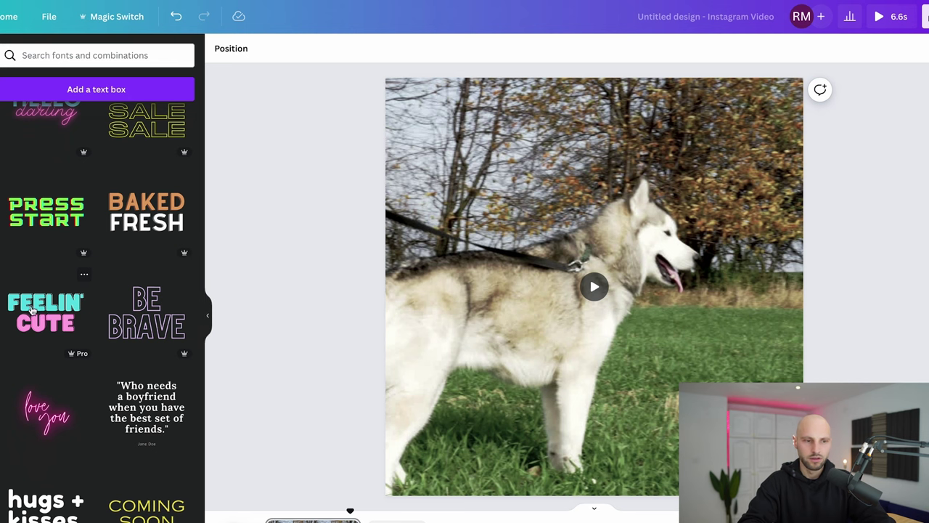
left_click_drag(38, 316, 479, 182)
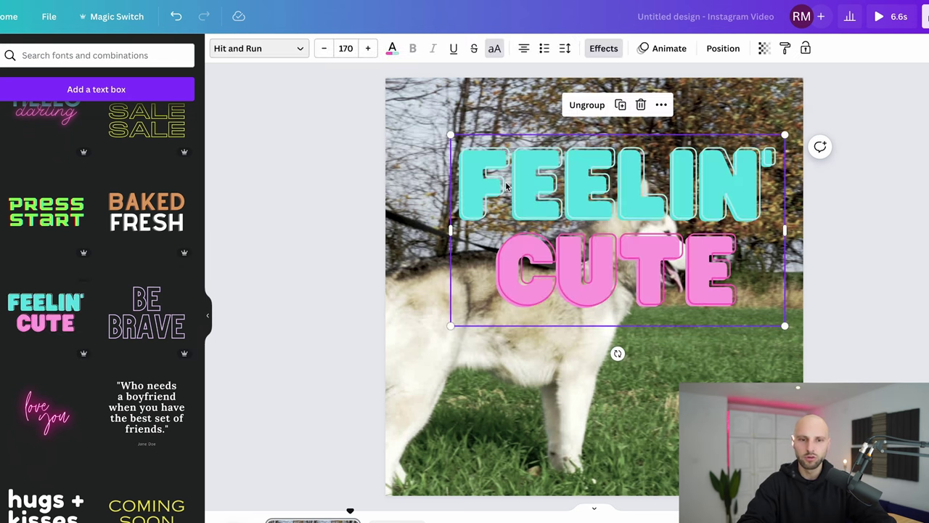
left_click_drag(690, 223, 671, 175)
Step: Replace the font combination's wording with "TRAIN" on the first line and "YOUR" and "DOG" on two lines below it
double_click(640, 148)
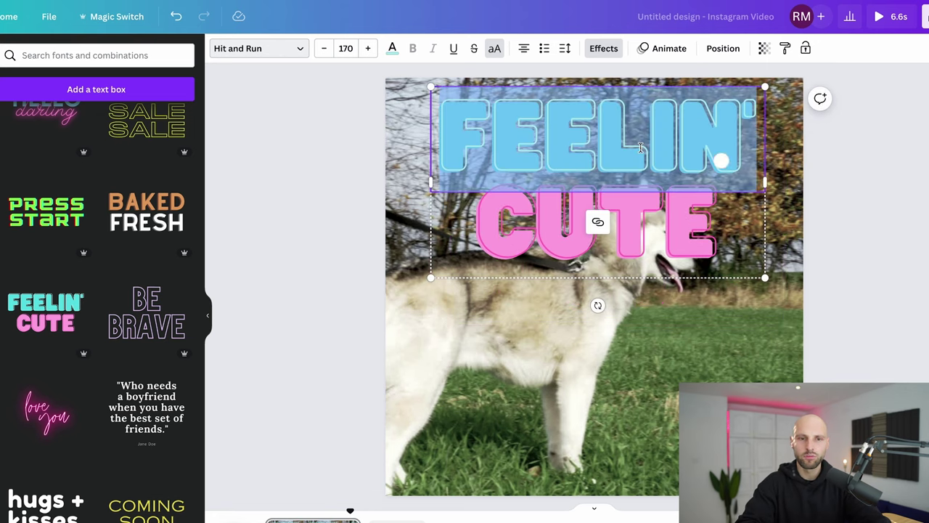
type("TRAIN")
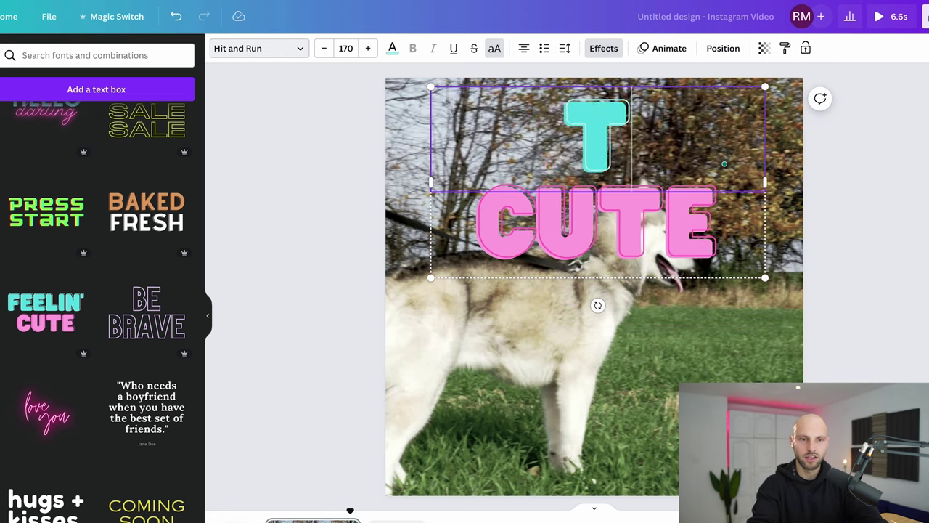
left_click(628, 202)
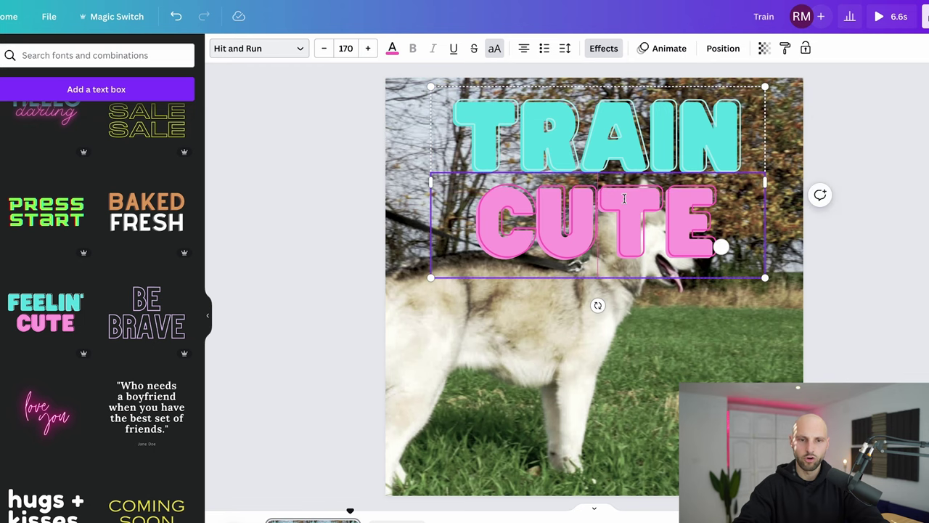
double_click(614, 205)
type("YOUR")
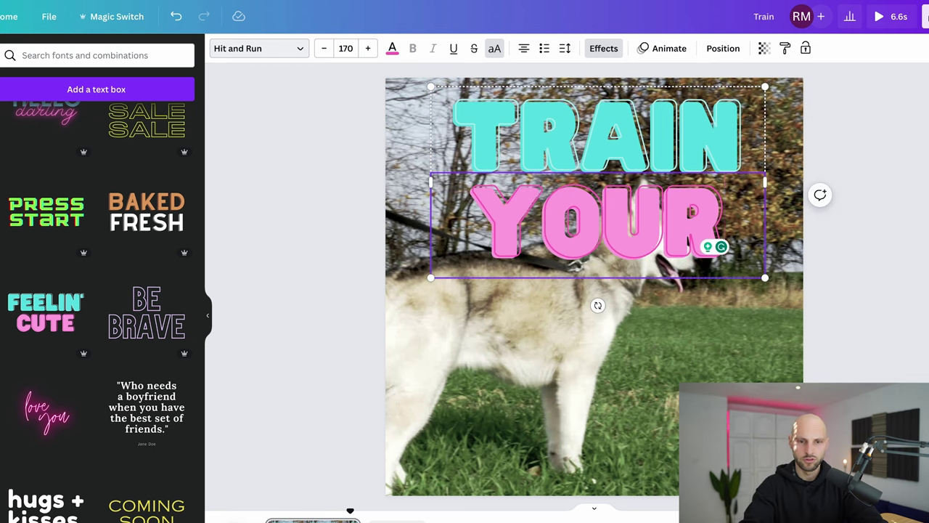
key("Return")
type("DOG")
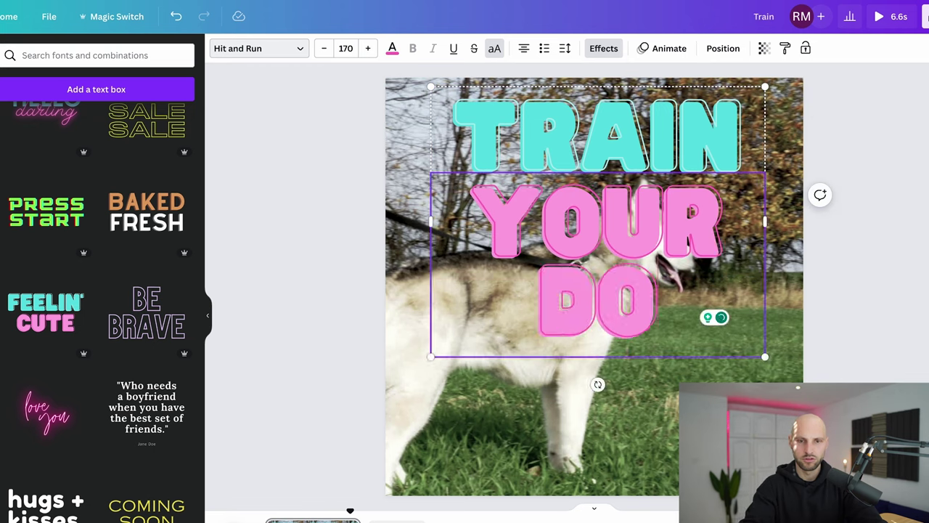
left_click(872, 244)
Step: Shrink the "TRAIN YOUR DOG" text group to a font size of about 73.6 and center it above the husky
left_click(669, 252)
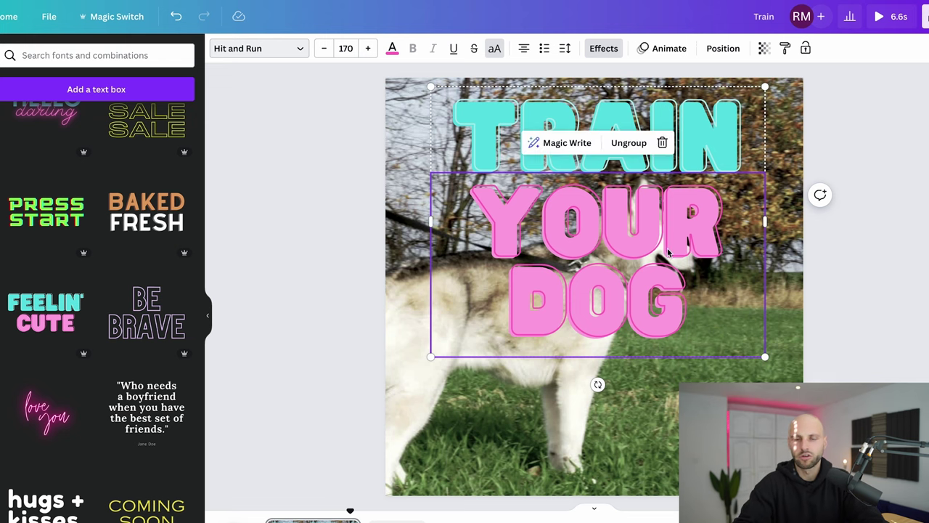
left_click_drag(768, 356, 575, 203)
left_click_drag(524, 166, 606, 165)
left_click(846, 212)
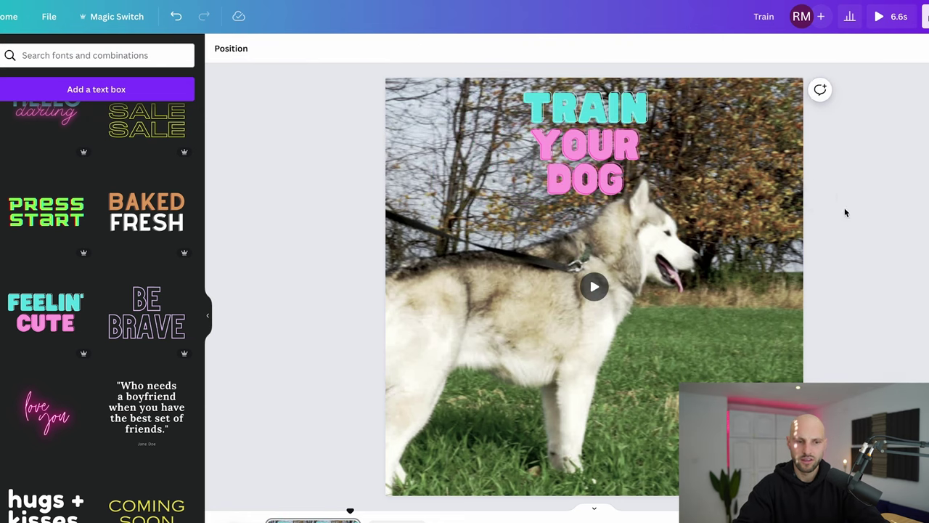
Step: Review the text effects for "YOUR DOG", apply the Skate text animation, and preview the video
left_click(612, 156)
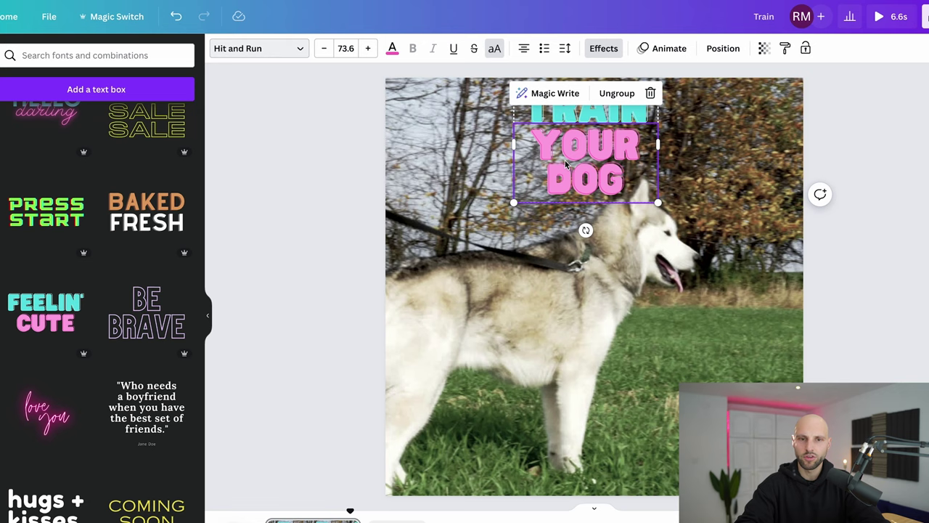
left_click(605, 51)
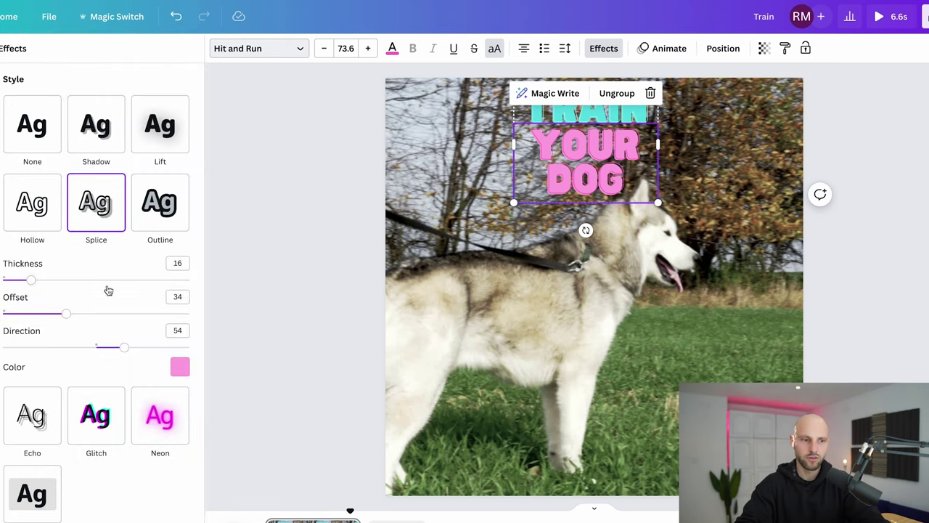
scroll(113, 363, "down", 1)
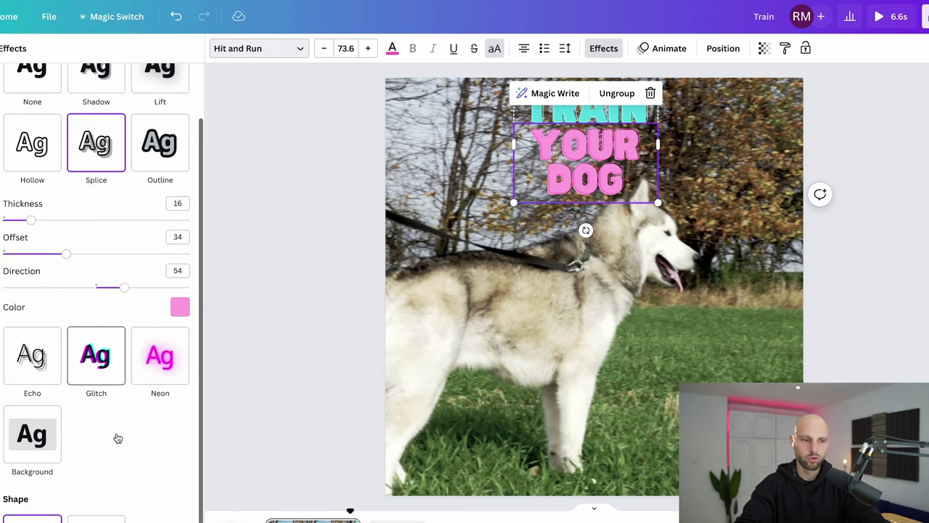
left_click(669, 49)
scroll(135, 435, "down", 5)
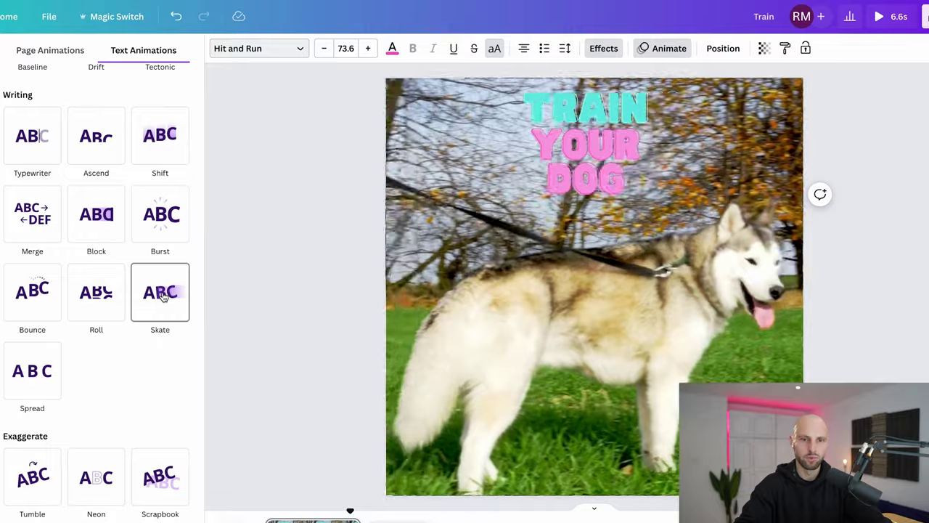
left_click(162, 296)
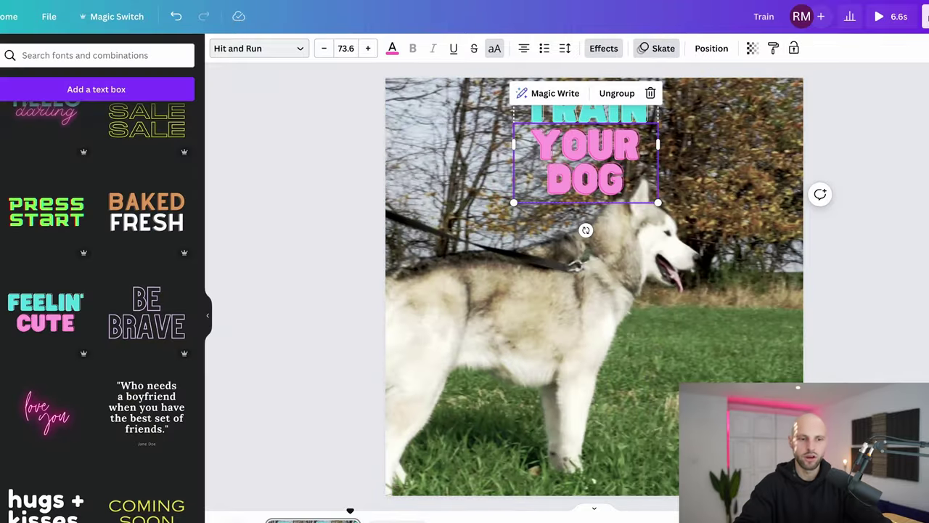
key("space")
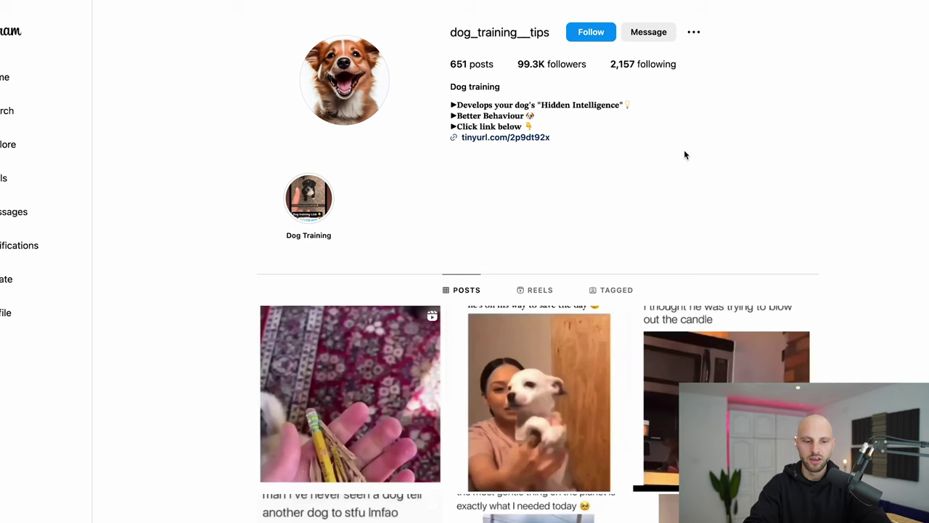
Step: On the dog training tips Instagram profile, examine the caption and hashtags of the post about dogs afraid of the cold
left_click(408, 378)
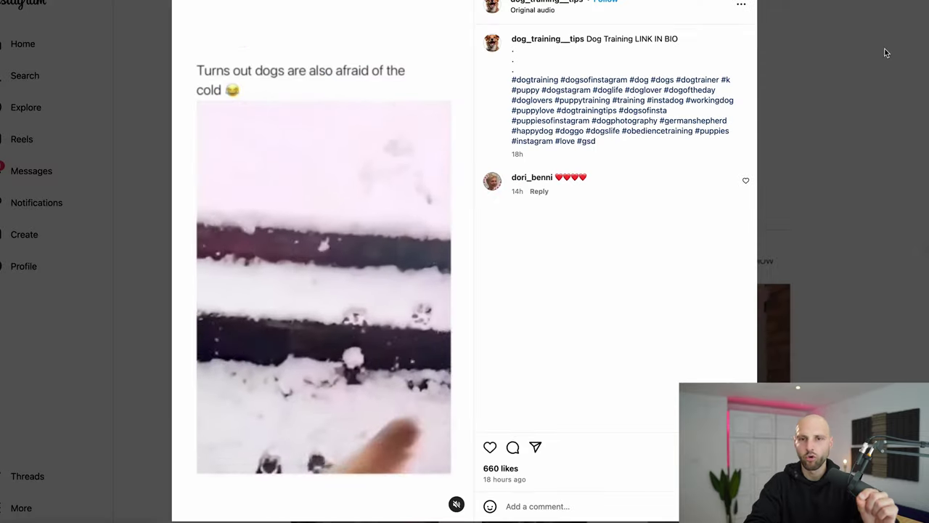
left_click(889, 50)
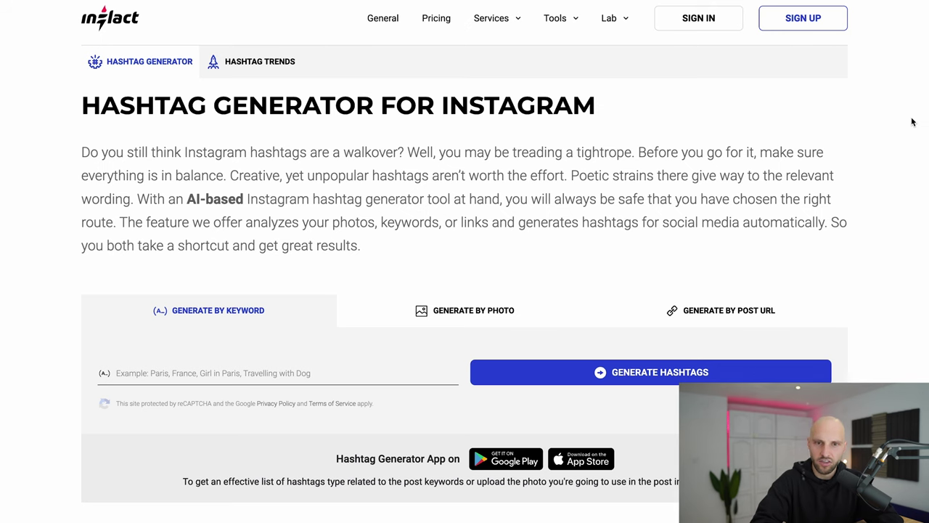
Step: On Inflact's Instagram Hashtag Generator page, examine the web address and the description of its AI-based hashtag tool
left_click(653, 2)
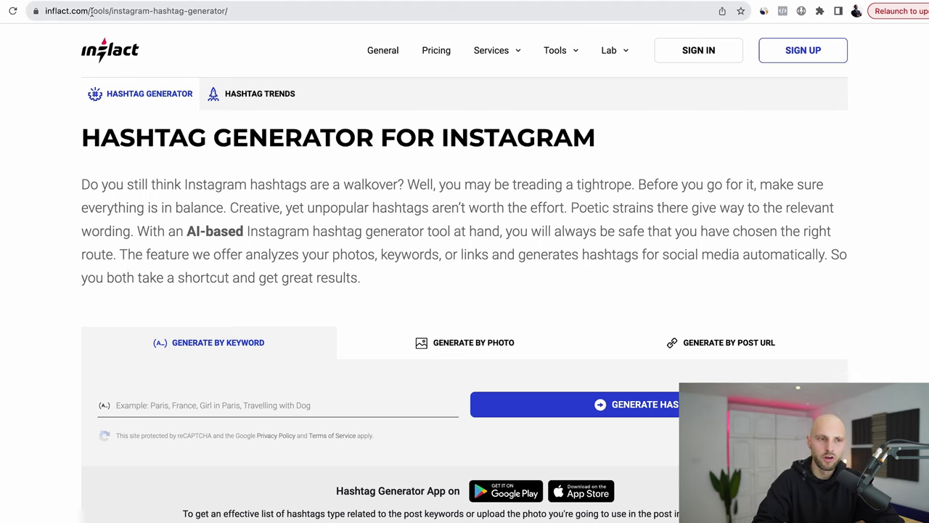
left_click_drag(90, 11, 237, 11)
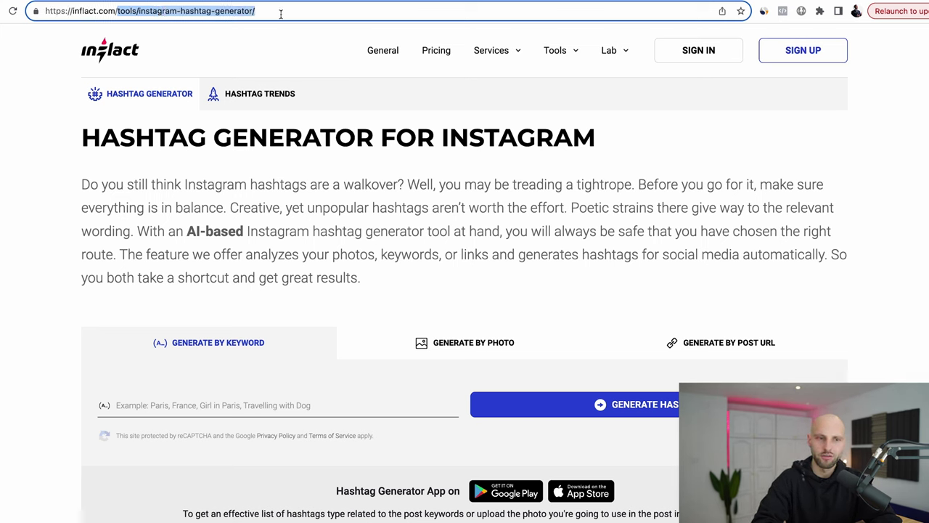
left_click(282, 12)
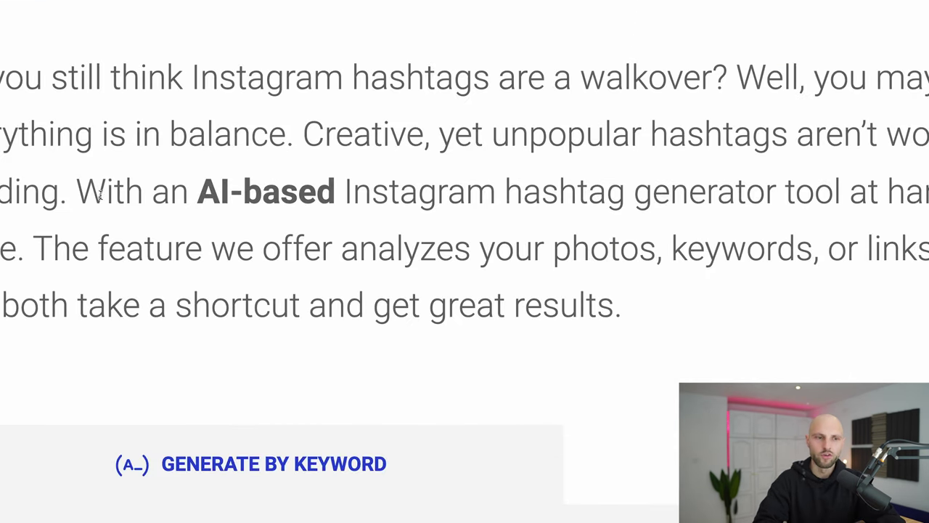
left_click_drag(77, 191, 392, 183)
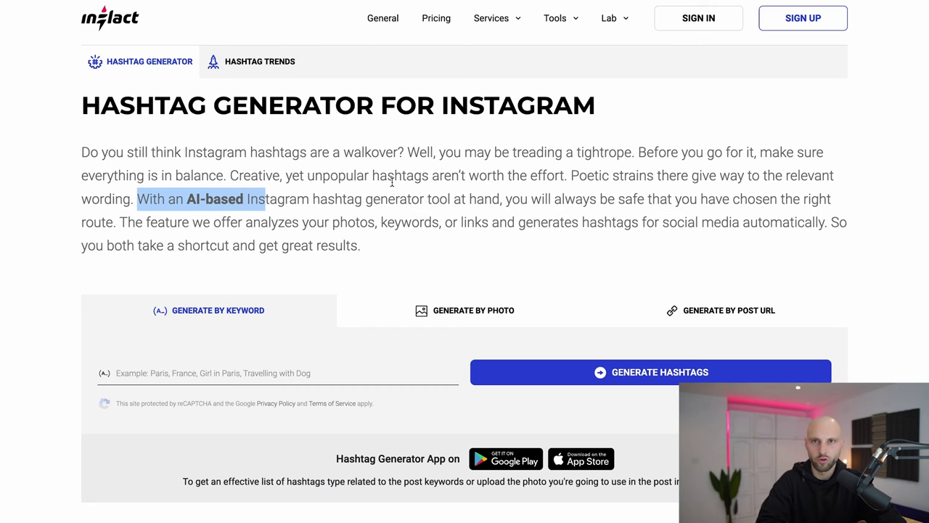
Step: Generate Instagram hashtags by keyword for "dog,dog training"
scroll(392, 182, "down", 2)
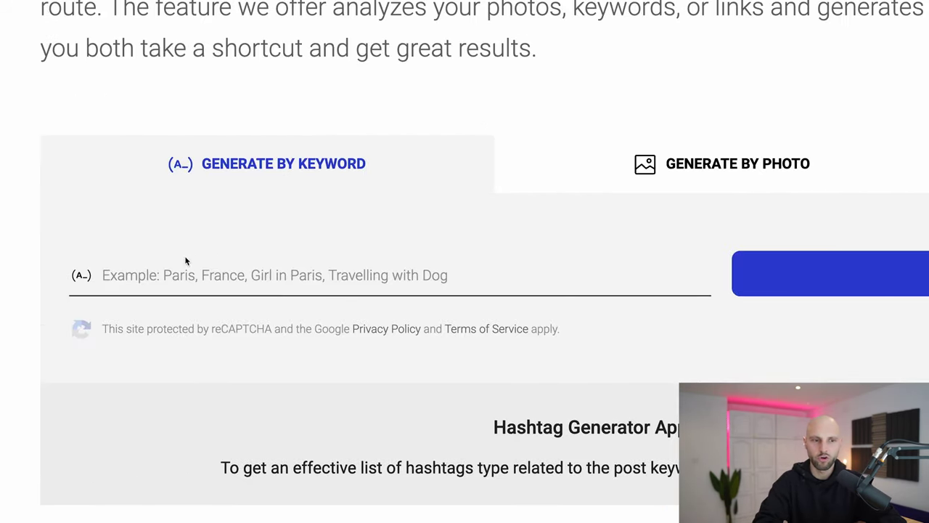
left_click(145, 276)
type("dofg")
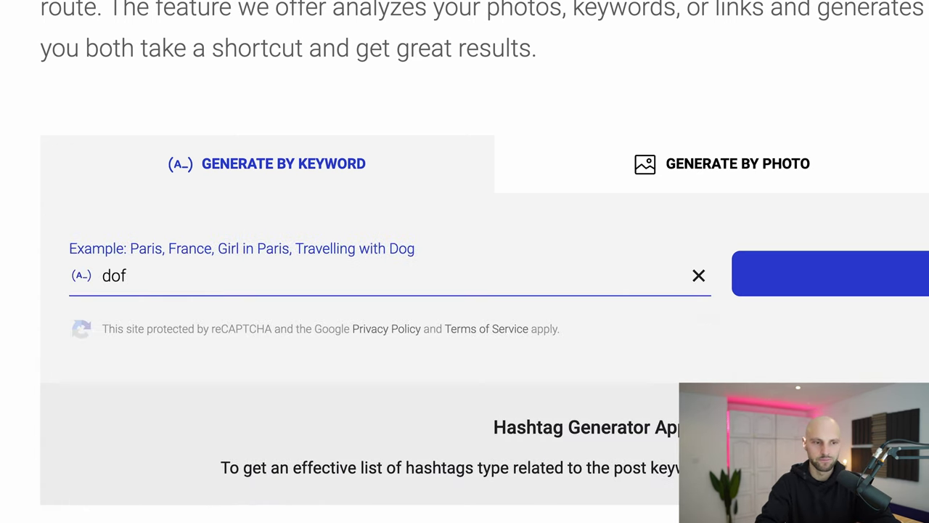
key("BackSpace")
type("g,dog training")
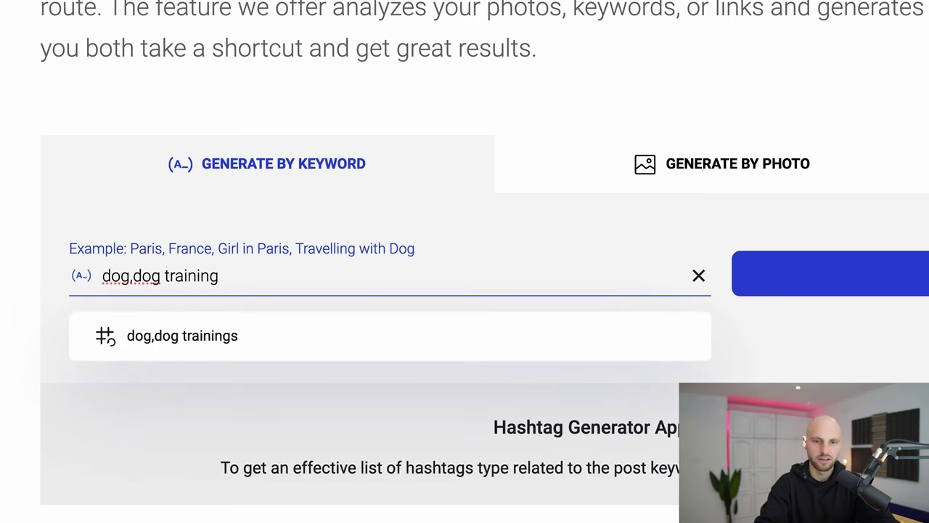
key("Return")
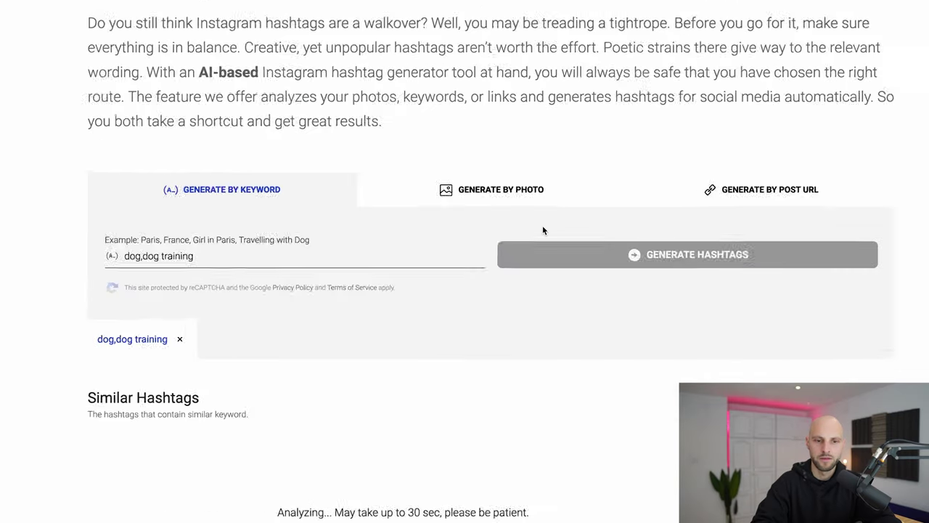
Step: Examine the similar hashtags grouped as Frequent, Average and Rare, including the recommended number to use from each group
scroll(486, 351, "down", 3)
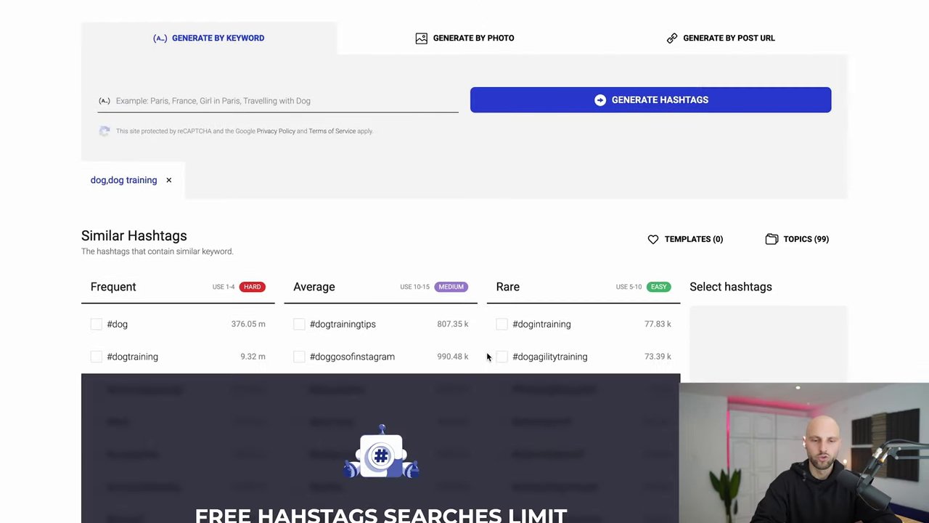
scroll(487, 356, "down", 2)
scroll(486, 359, "up", 2)
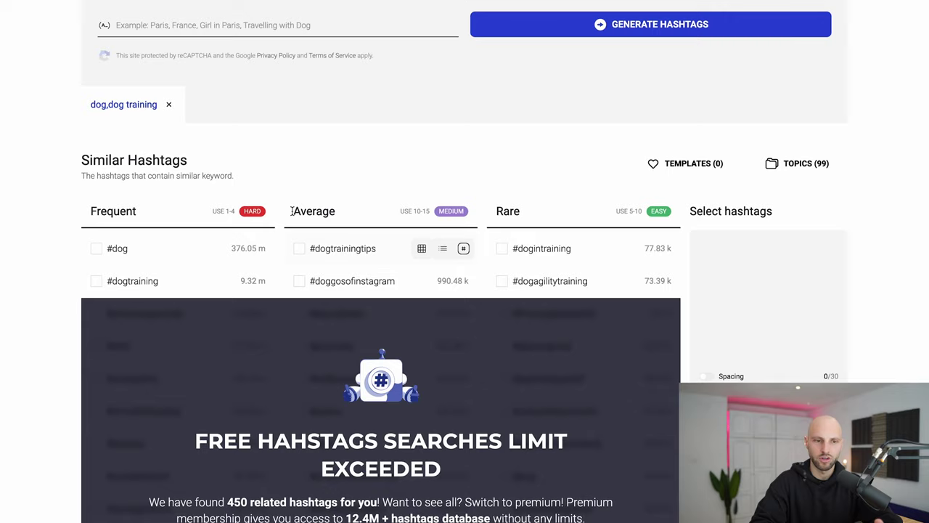
scroll(486, 423, "down", 2)
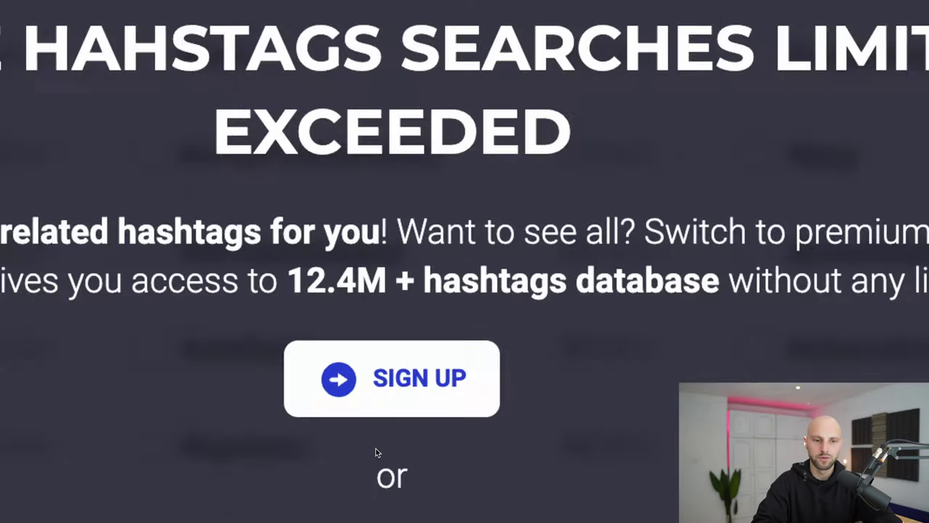
scroll(367, 421, "up", 1)
scroll(367, 420, "up", 3)
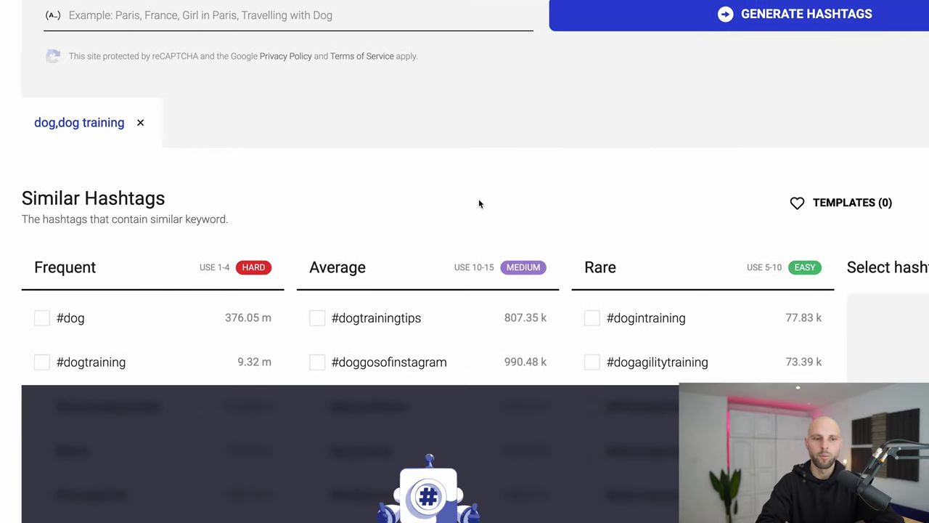
scroll(282, 166, "down", 1)
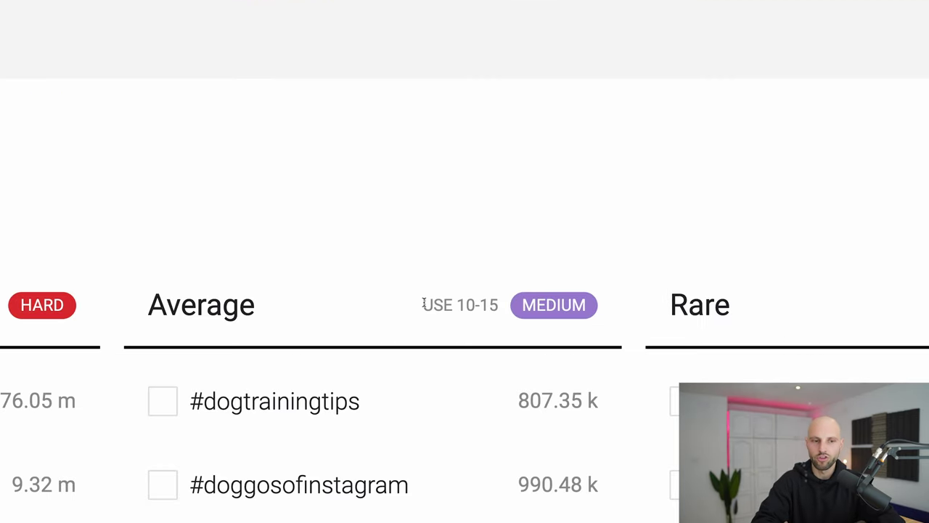
Step: Open the analytics for #dogtrainingtips and examine its difficulty, posts per day and new posts activity
scroll(423, 303, "down", 1)
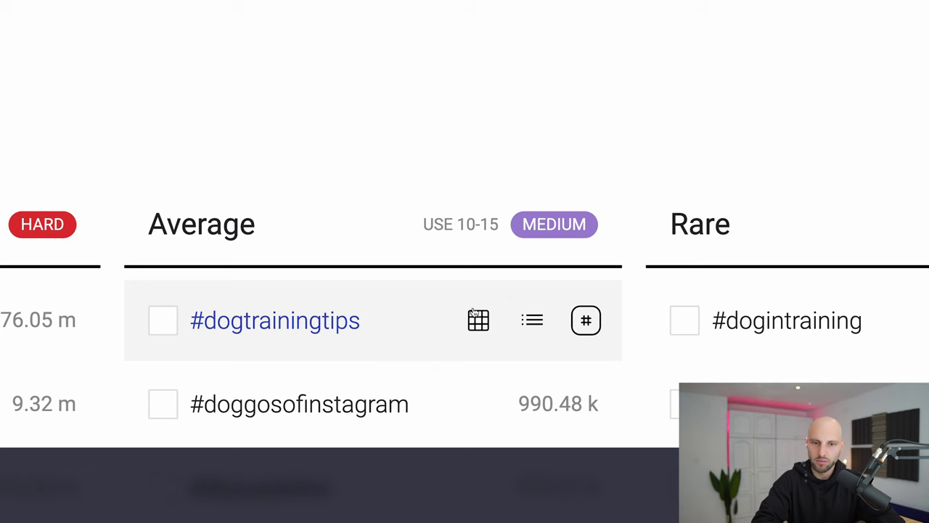
left_click(594, 323)
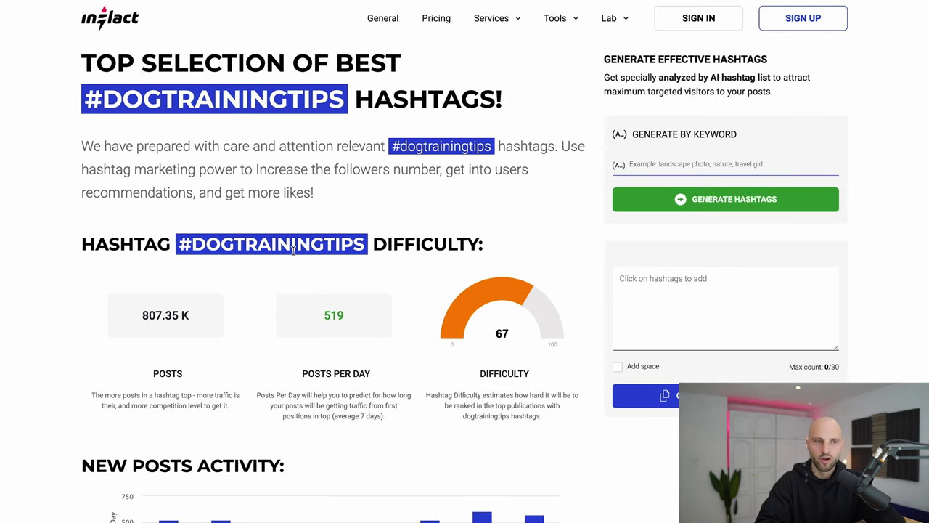
scroll(294, 250, "down", 1)
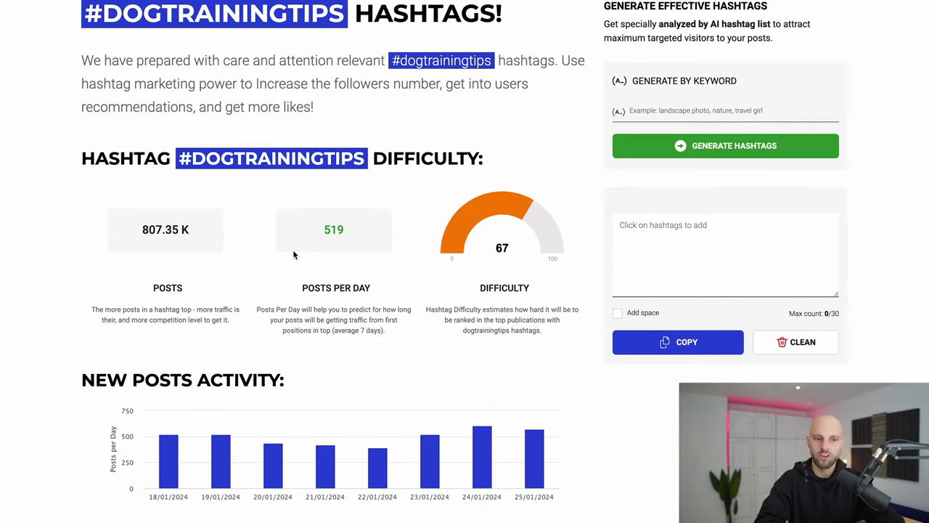
scroll(161, 426, "down", 1)
mouse_move(162, 427)
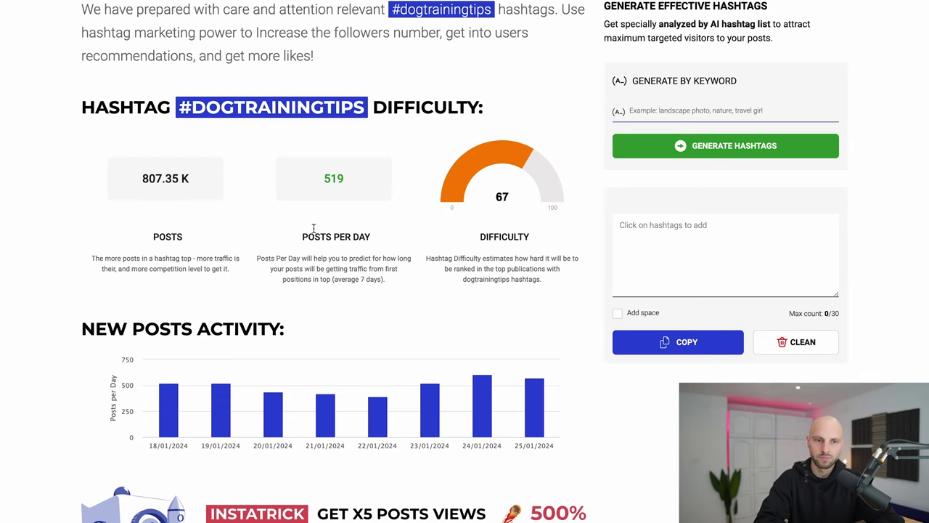
left_click_drag(269, 200, 368, 199)
left_click(367, 198)
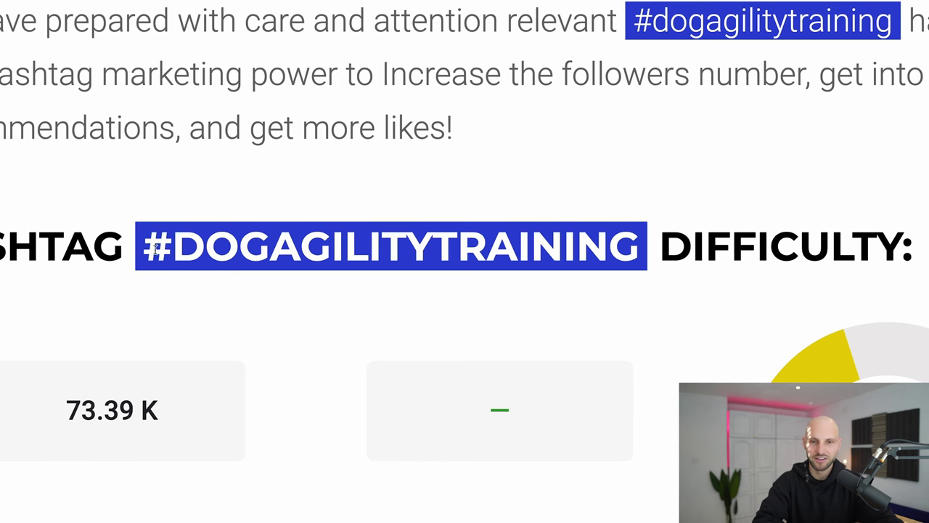
Step: On the #dogagilitytraining analytics page, examine the hashtag's difficulty, posting activity and the related hashtags advised by Instagram
left_click_drag(154, 248, 655, 249)
left_click(630, 249)
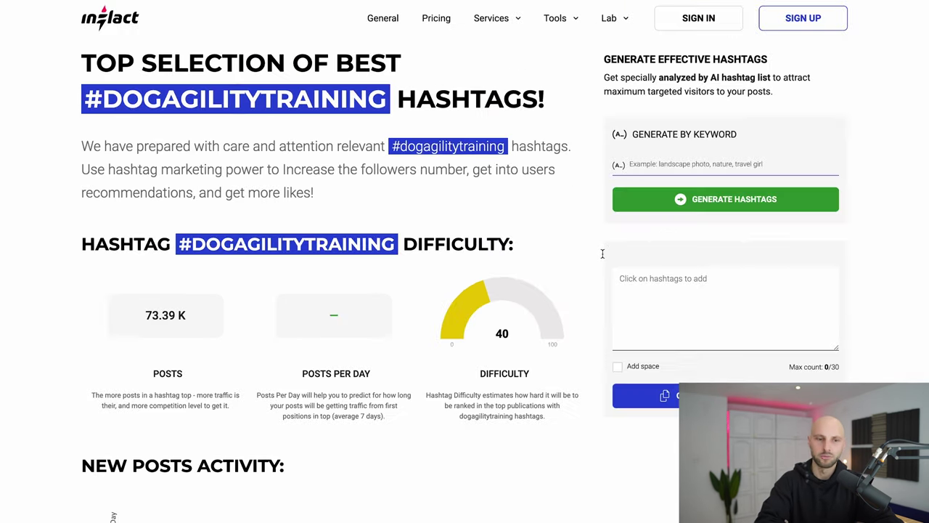
scroll(392, 299, "down", 8)
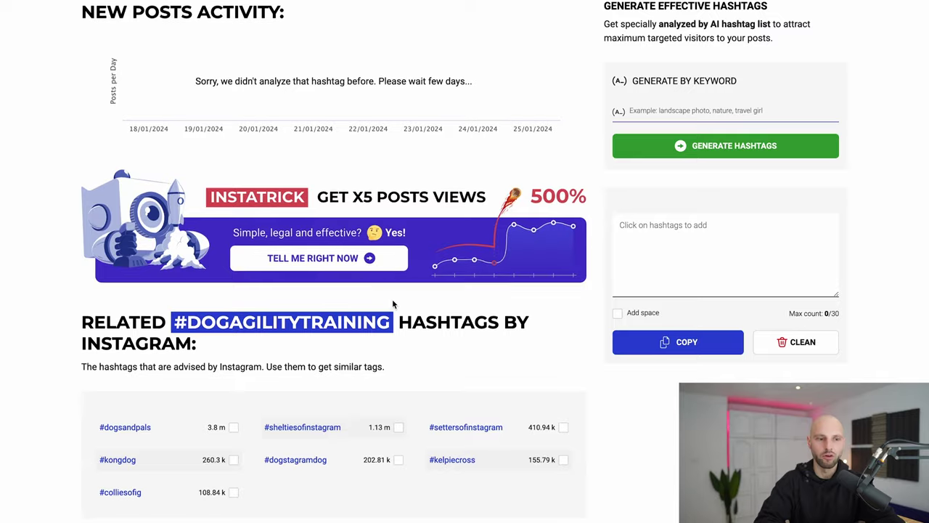
scroll(392, 303, "down", 1)
left_click_drag(86, 197, 425, 184)
left_click(121, 210)
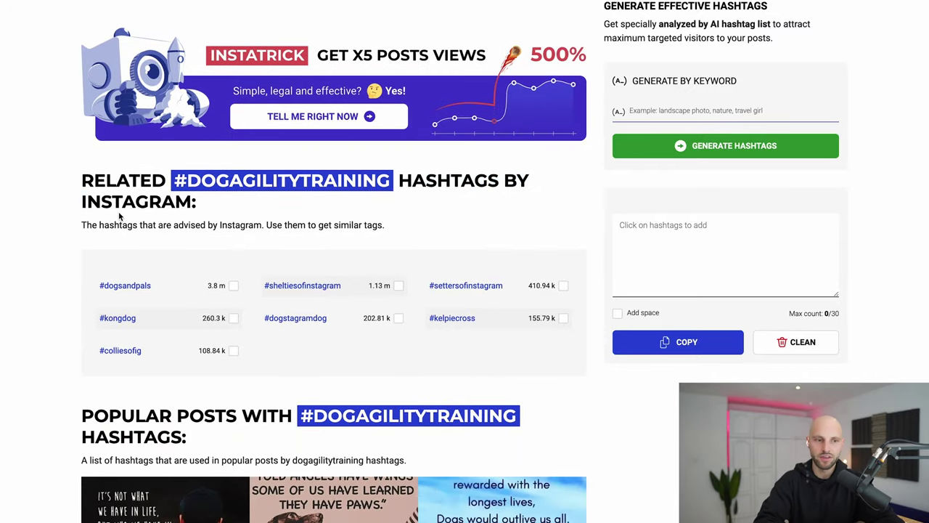
scroll(119, 212, "down", 1)
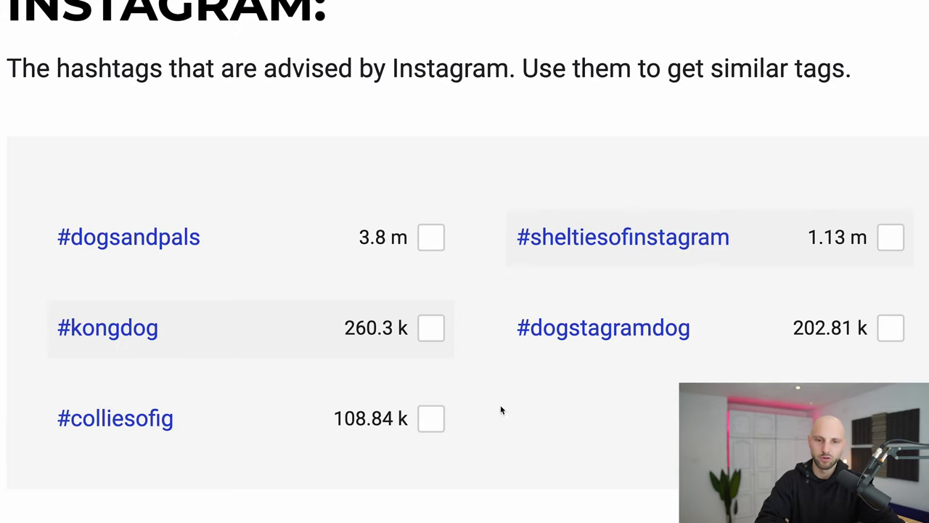
scroll(501, 411, "up", 15)
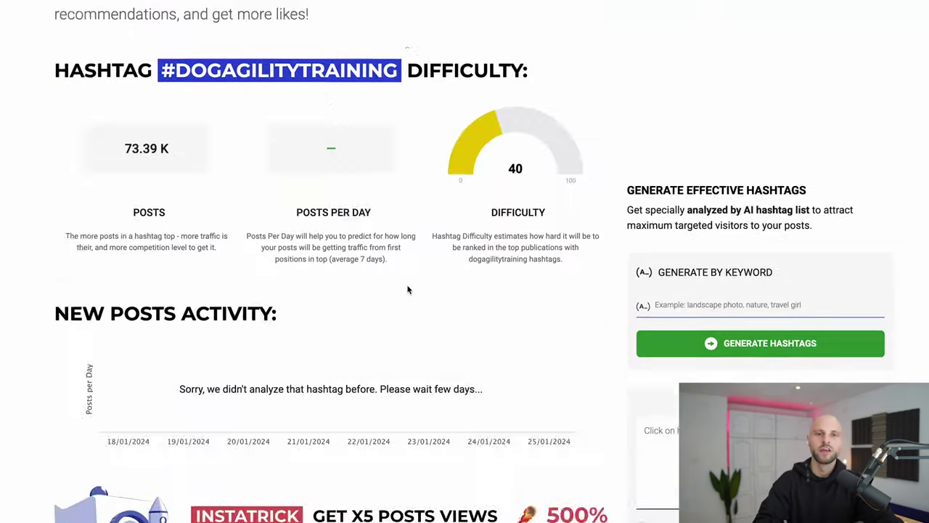
scroll(408, 289, "up", 3)
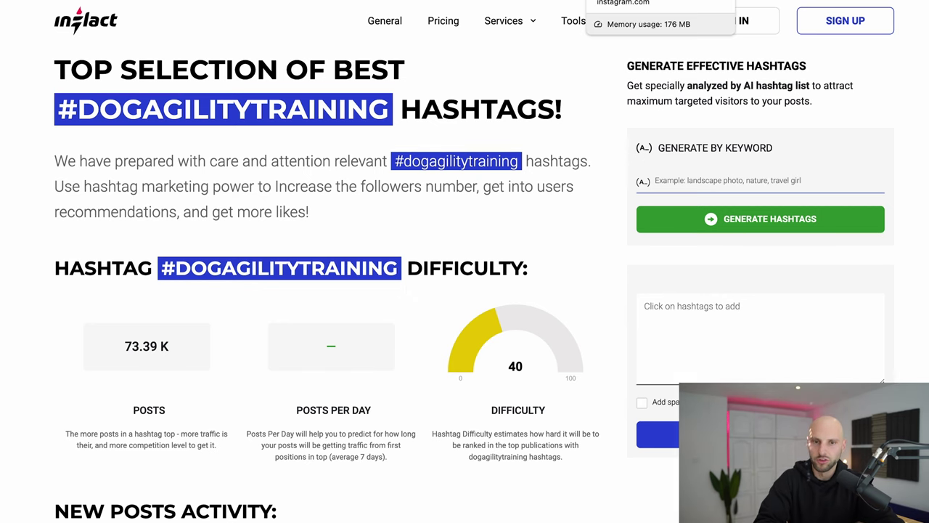
Step: Switch to Instagram, compare the bios of dog__training_world and dog_training__tips, and follow the shared bio link tinyurl.com/2p9dt92x
left_click(639, 0)
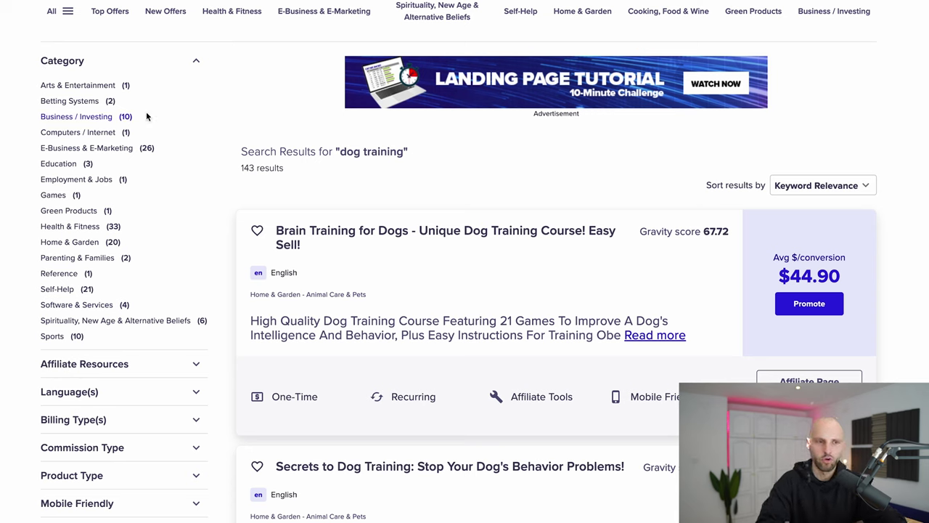
left_click(69, 86)
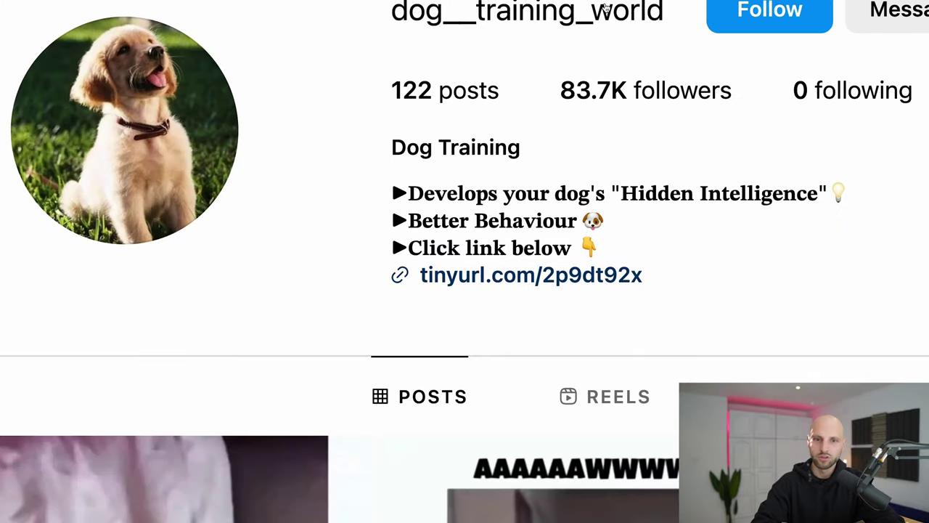
left_click_drag(563, 93, 588, 96)
left_click_drag(393, 193, 832, 187)
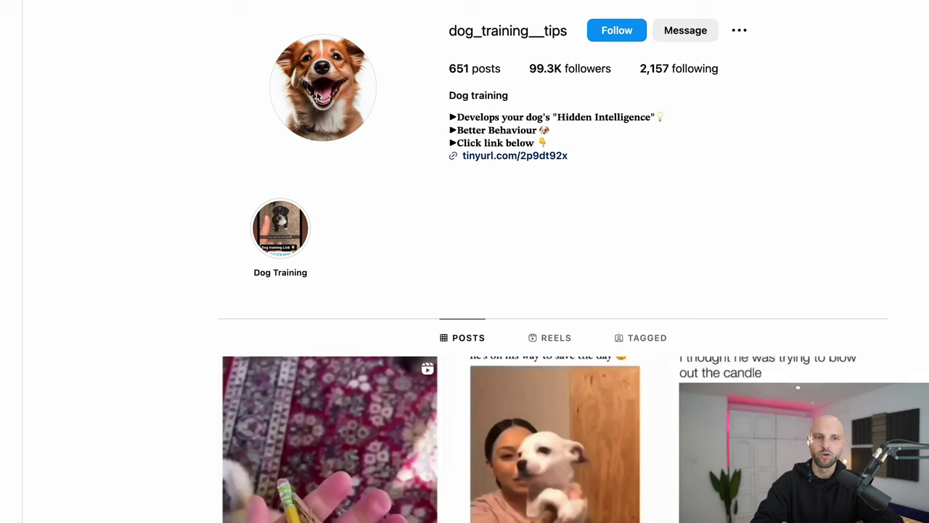
left_click_drag(447, 114, 560, 152)
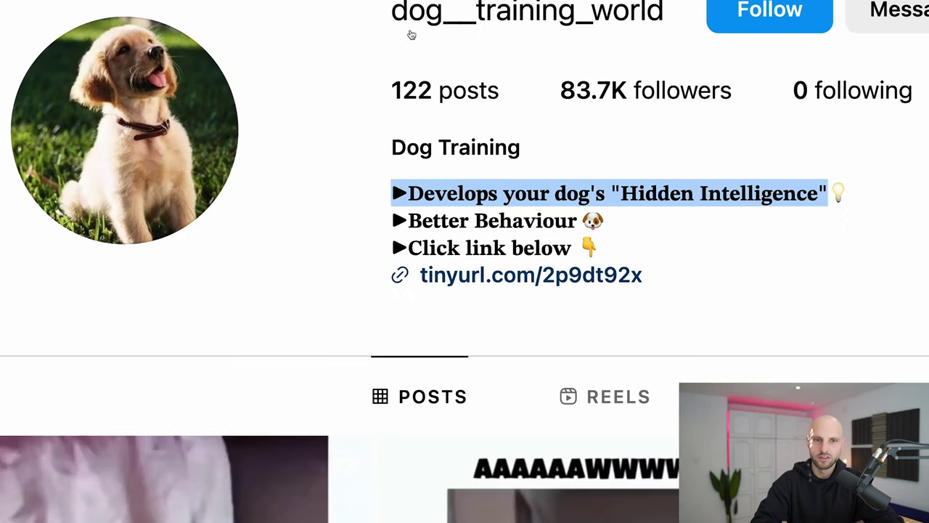
left_click(691, 195)
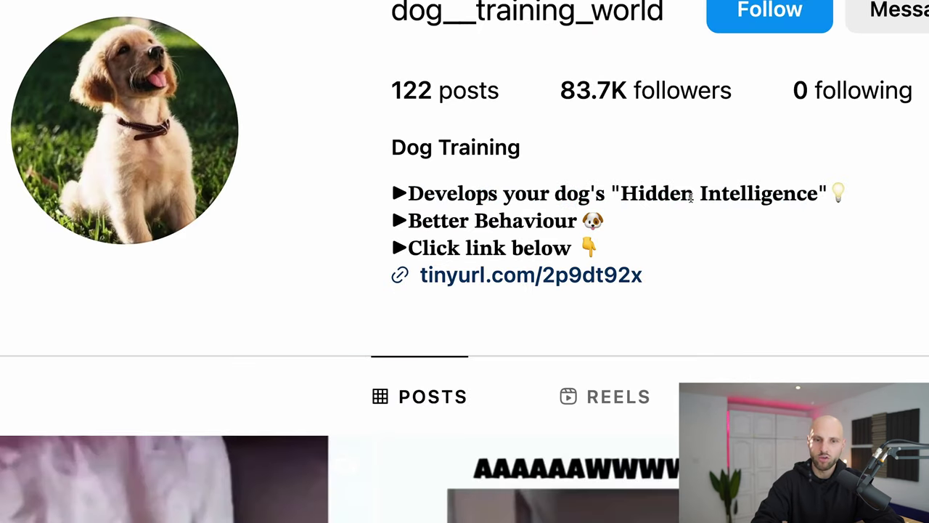
left_click(553, 137)
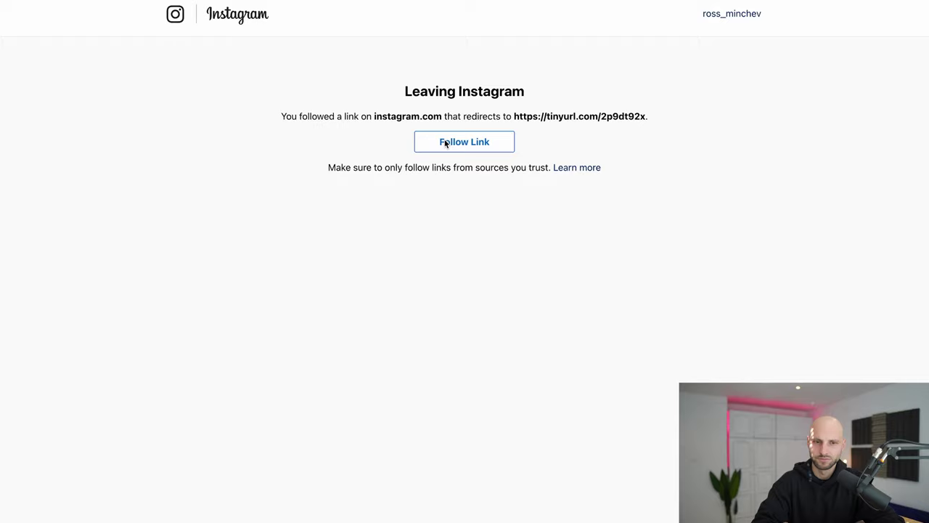
left_click(446, 142)
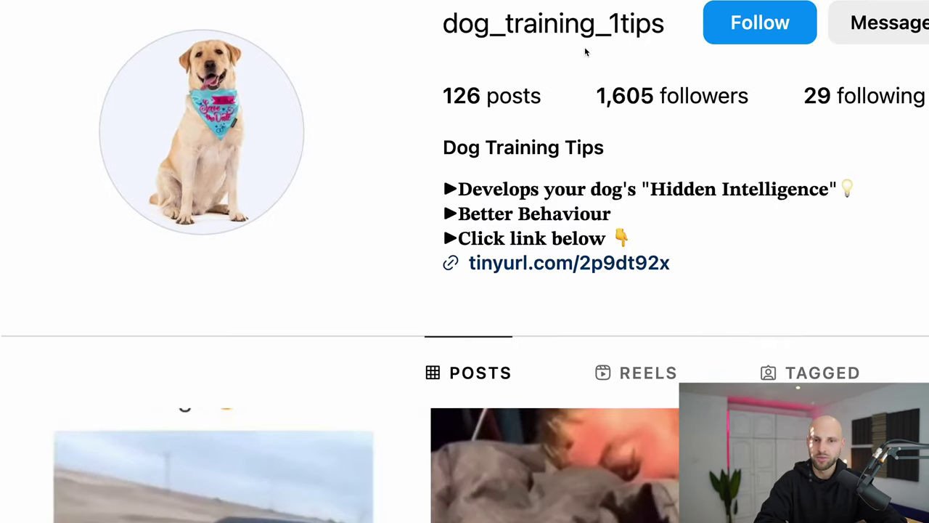
Step: Examine the post count, bio, link and posts of the dog_training_1tips Instagram profile
left_click_drag(445, 97, 509, 101)
left_click_drag(583, 207, 722, 257)
left_click(711, 266)
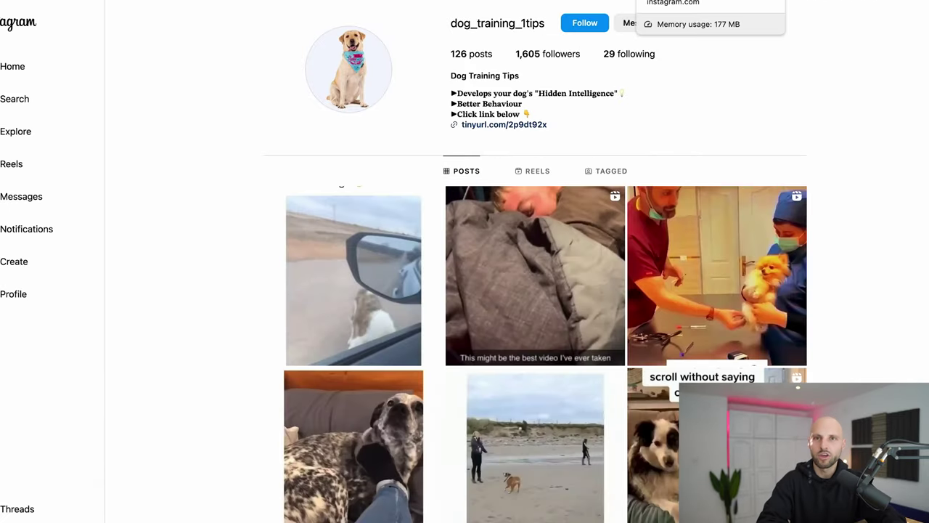
scroll(651, 132, "down", 5)
scroll(651, 438, "up", 5)
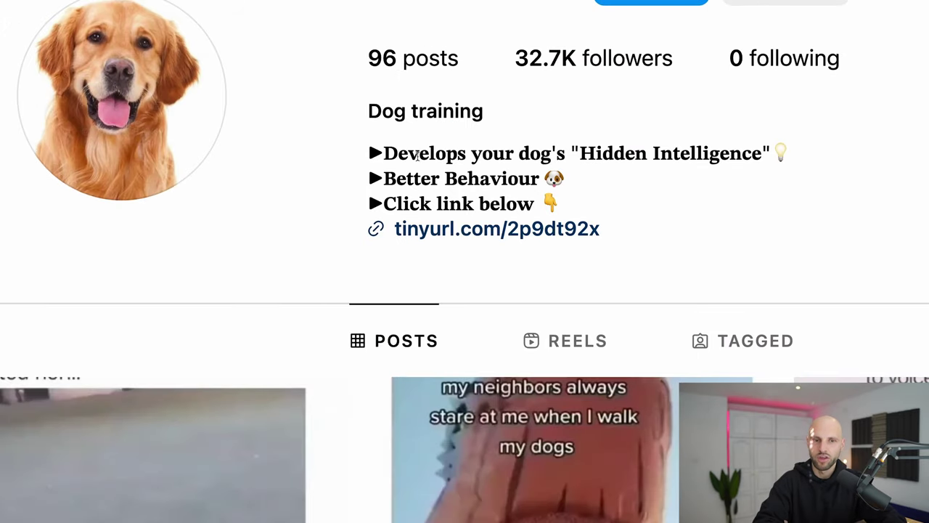
Step: Review the bio of the dog training profile with the golden retriever picture and follow its tinyurl.com/2p9dt92x link out of Instagram
left_click_drag(455, 91, 520, 112)
left_click_drag(533, 201, 616, 223)
left_click(537, 231)
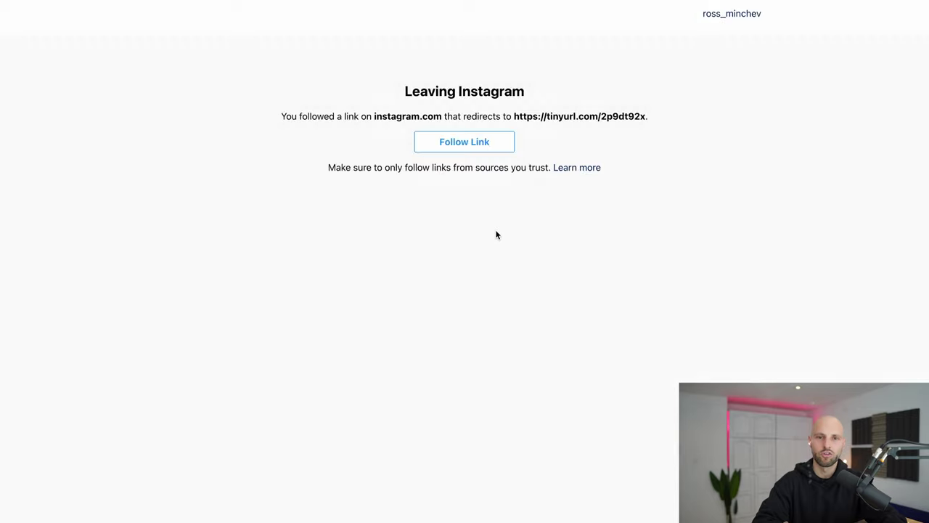
left_click(476, 146)
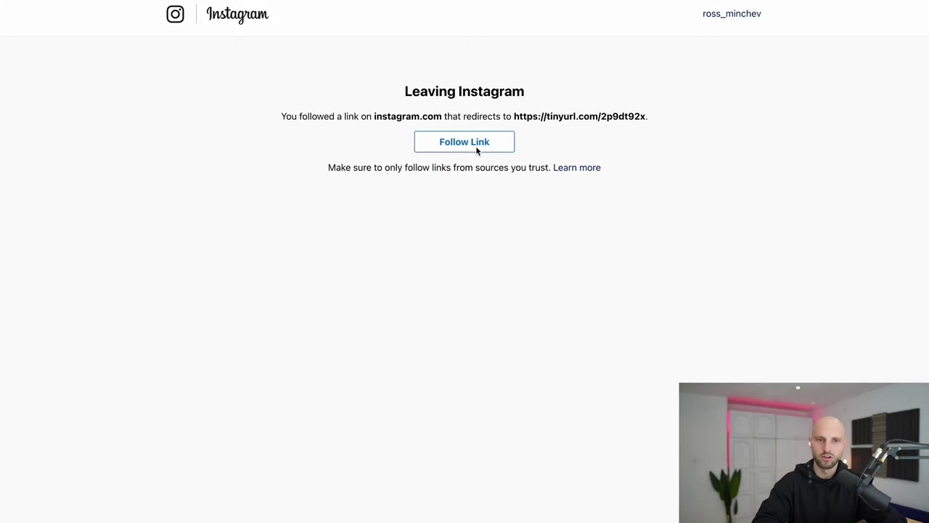